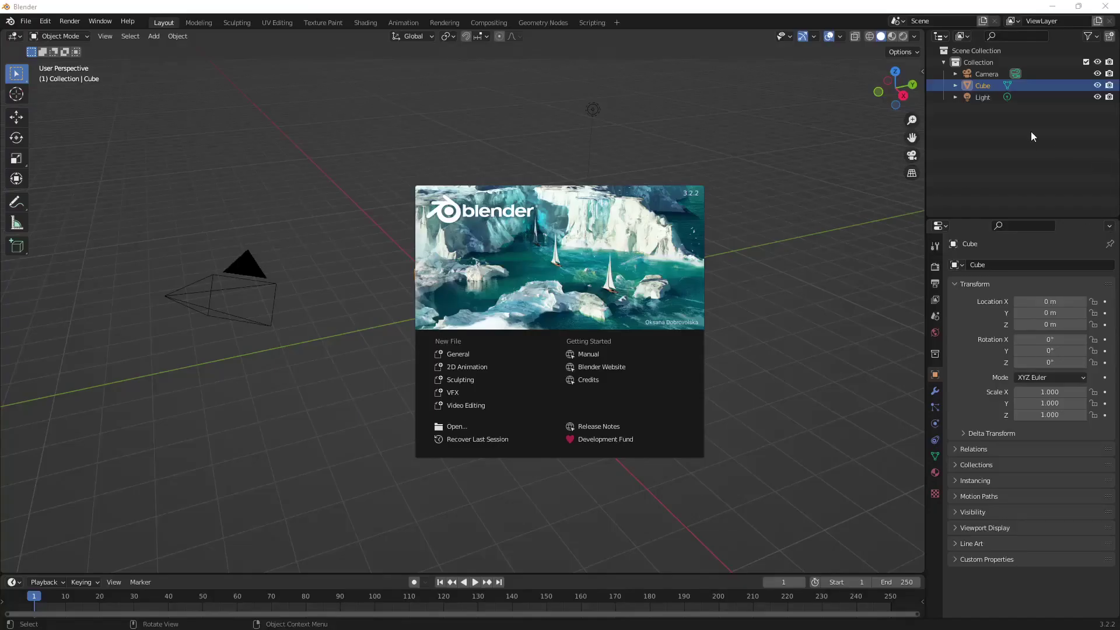
Delete the default Camera, Cube and Light from the scene.
left_click(989, 76)
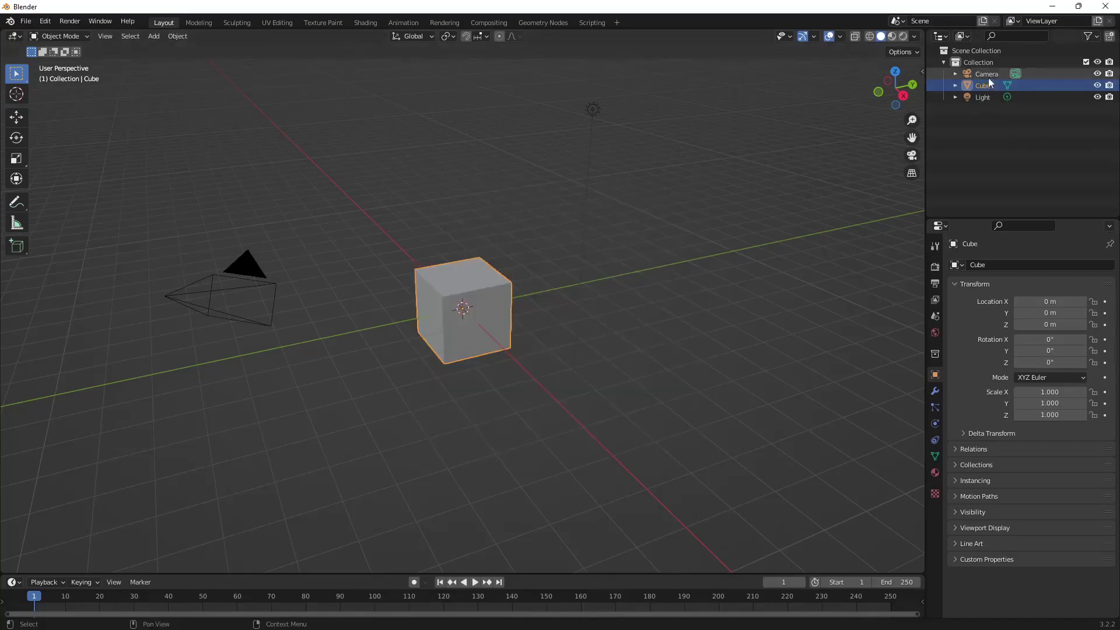
left_click(987, 76)
left_click(985, 97, "shift")
key("Delete")
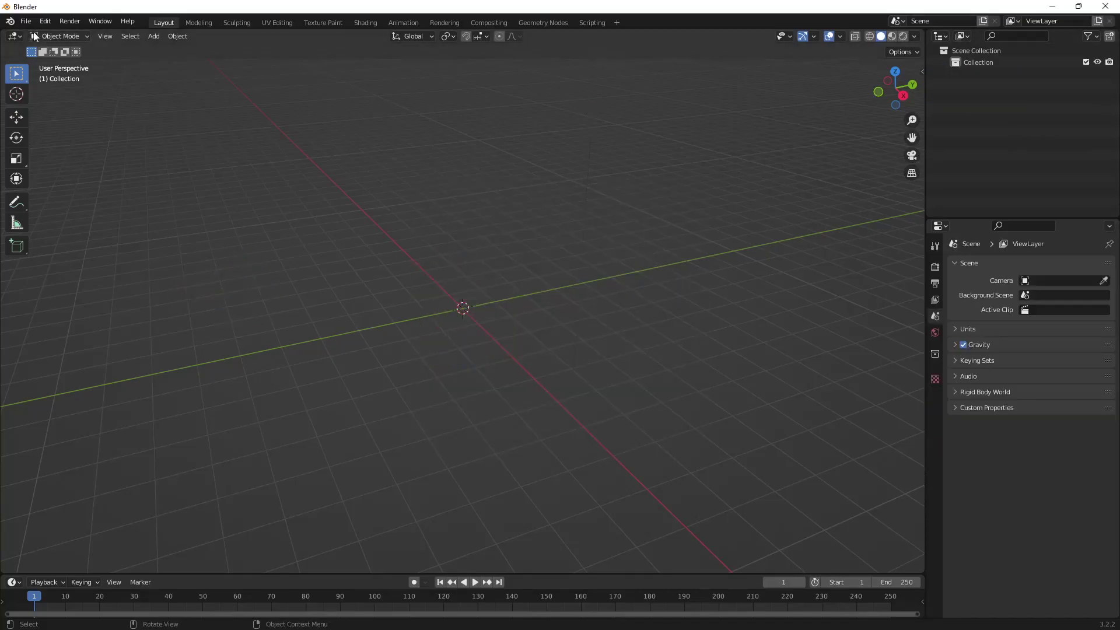
Import SM_Prop_Food_Fries_01.fbx as FBX from the PolygonShops Models folder.
left_click(32, 22)
mouse_move(48, 179)
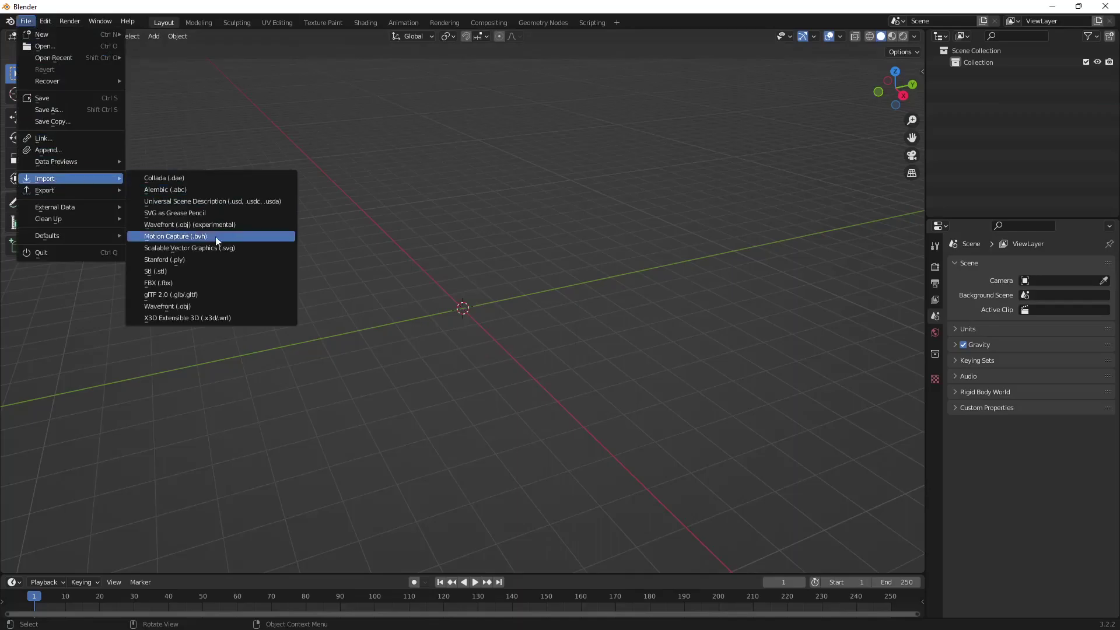
left_click(203, 285)
left_click(523, 159)
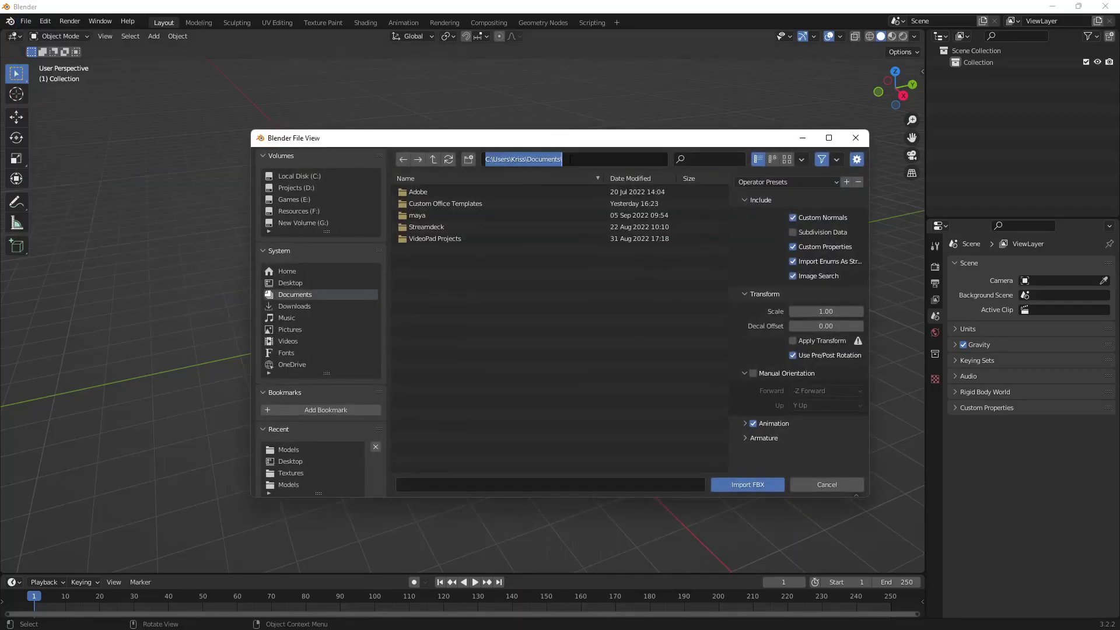
type("C:\\Users\\Kriss\\Synty Playgrounc\\Assets\\PolygonShops\\Models")
key("Return")
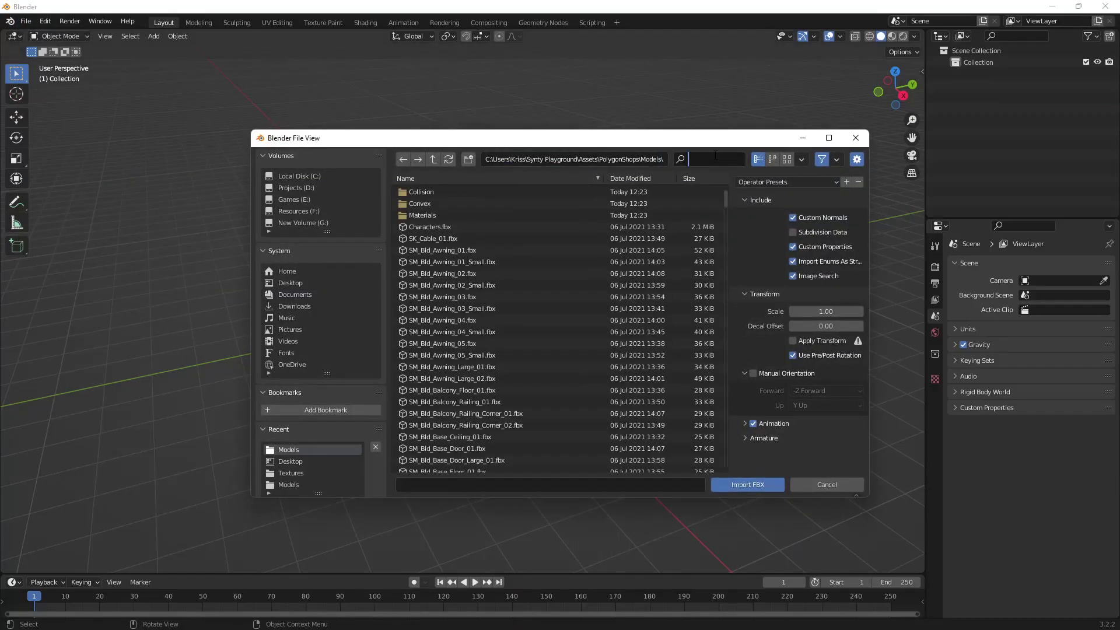
left_click(708, 159)
type("_Fries_01.fbx")
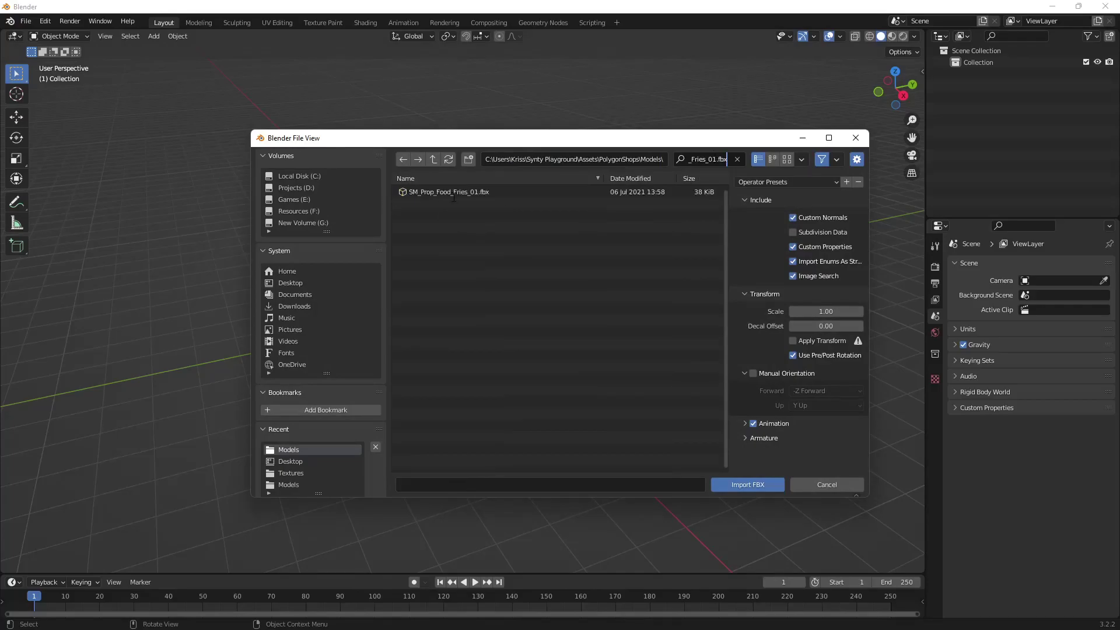
key("Return")
double_click(421, 192)
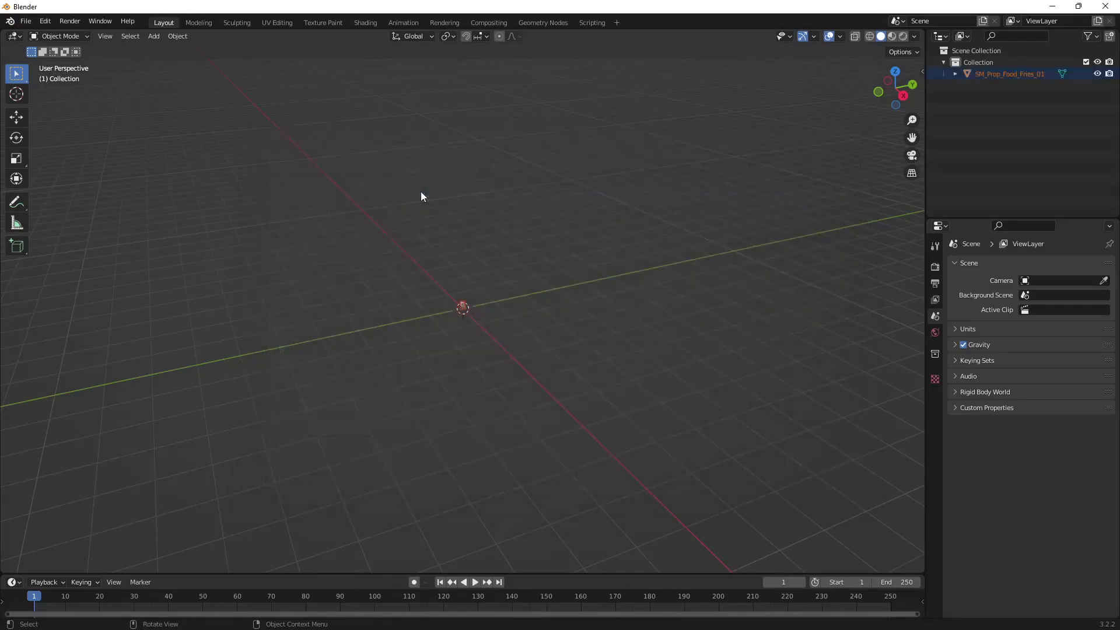
Replace the fries' pasted_lambert2 material with a new Material.001.
scroll(439, 315, "up", 10)
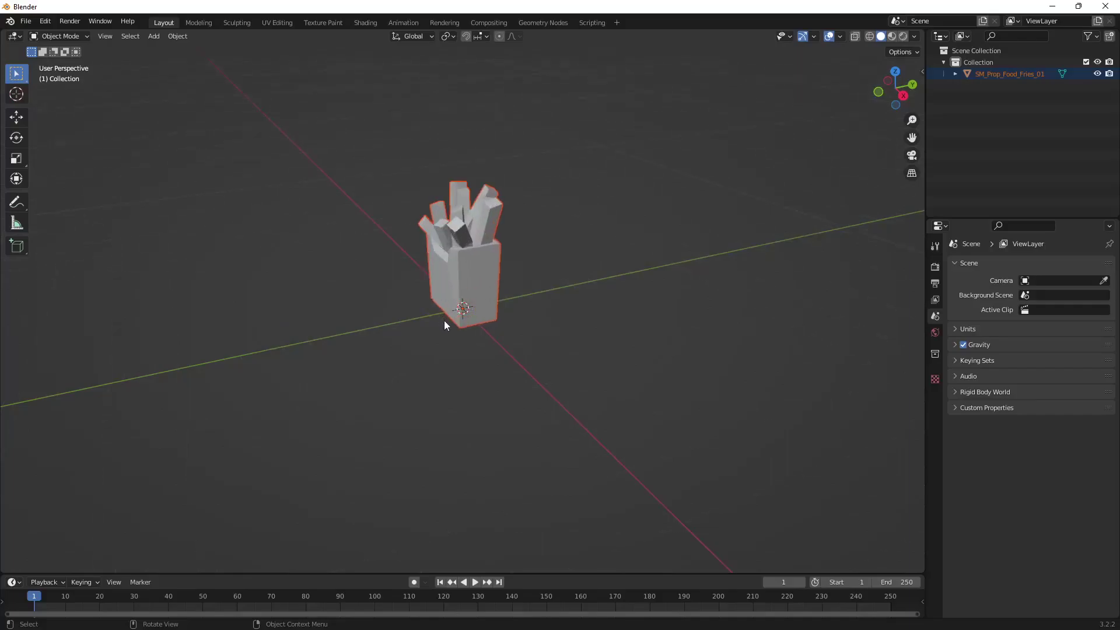
middle_click_drag(443, 320, 535, 316)
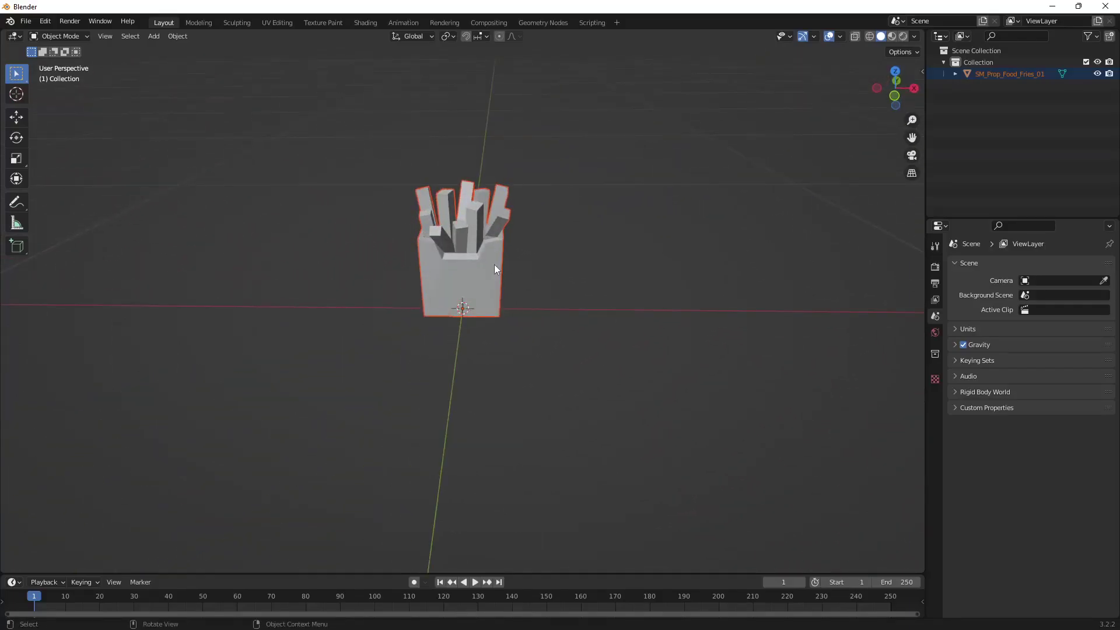
left_click(955, 75)
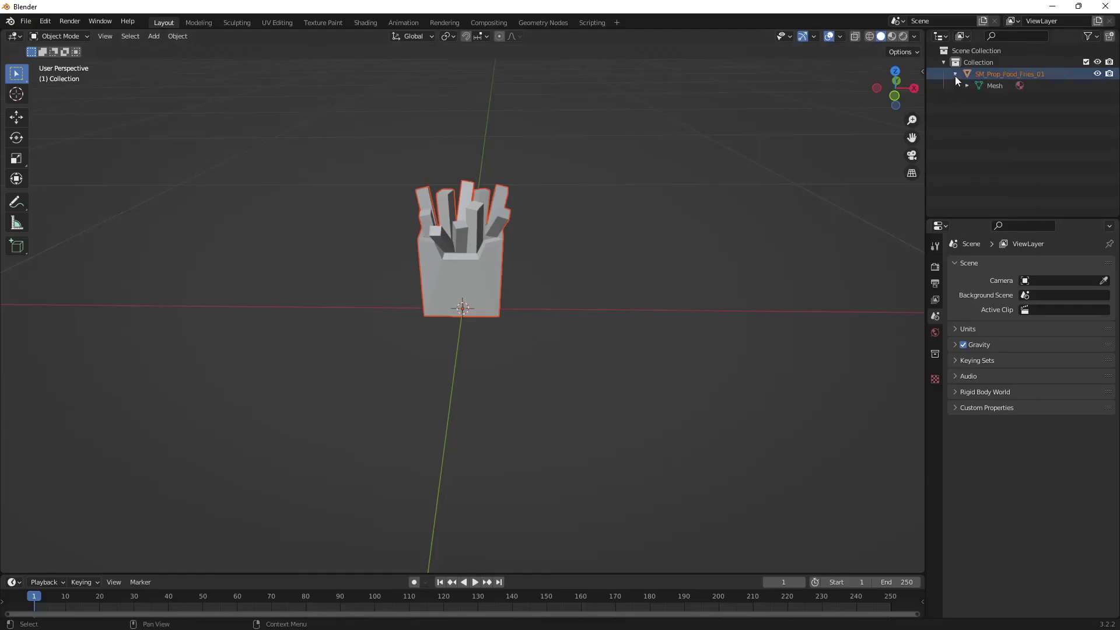
left_click(1017, 85)
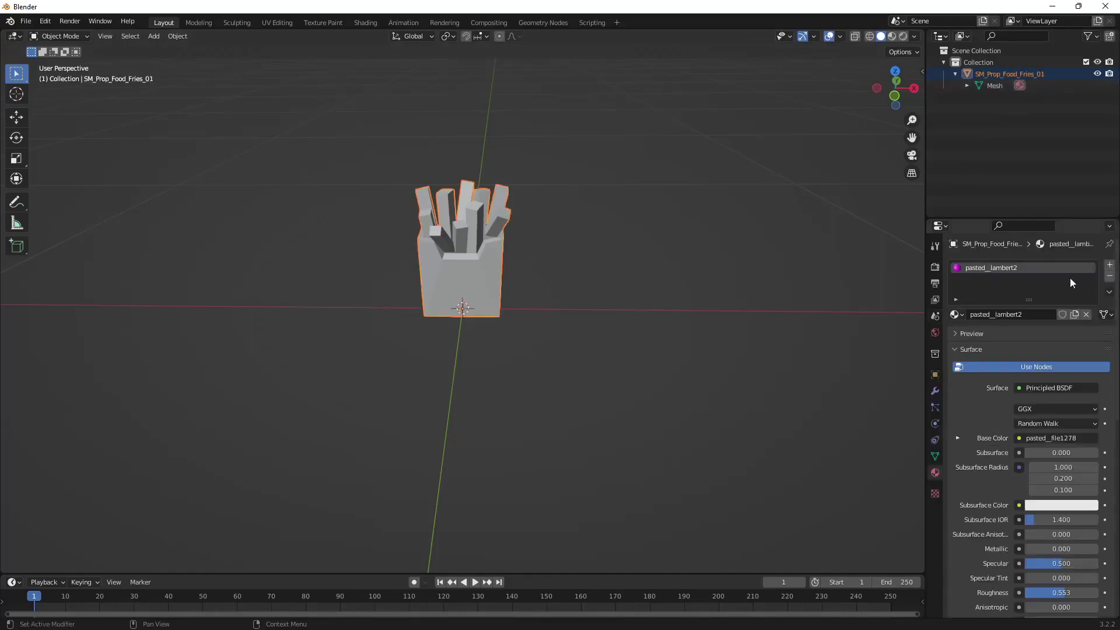
left_click(1109, 277)
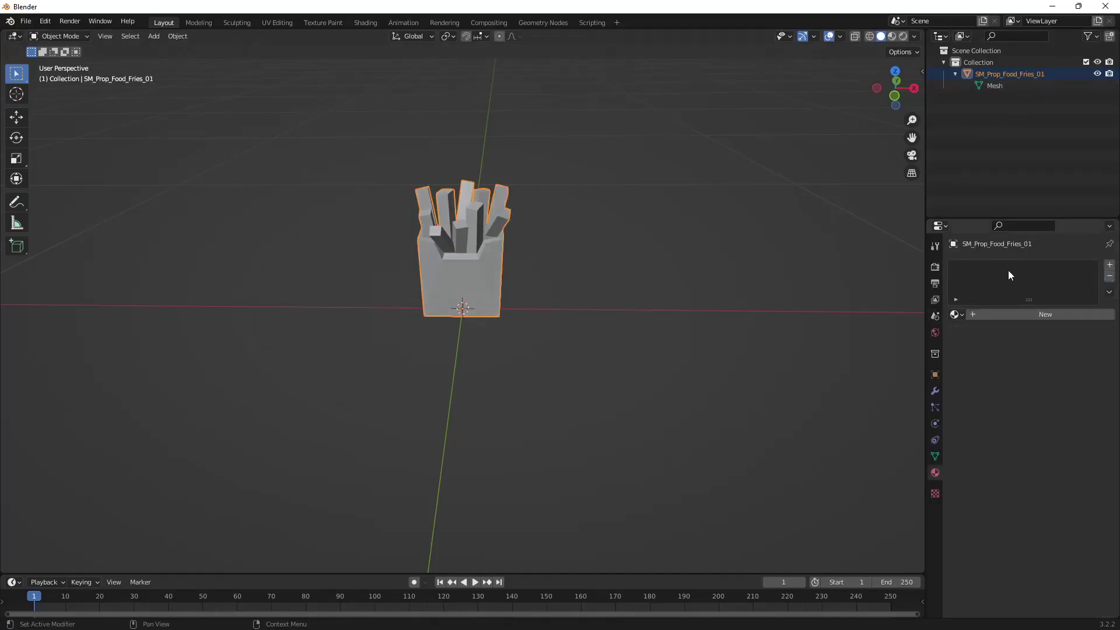
left_click(1049, 314)
left_click(1039, 315)
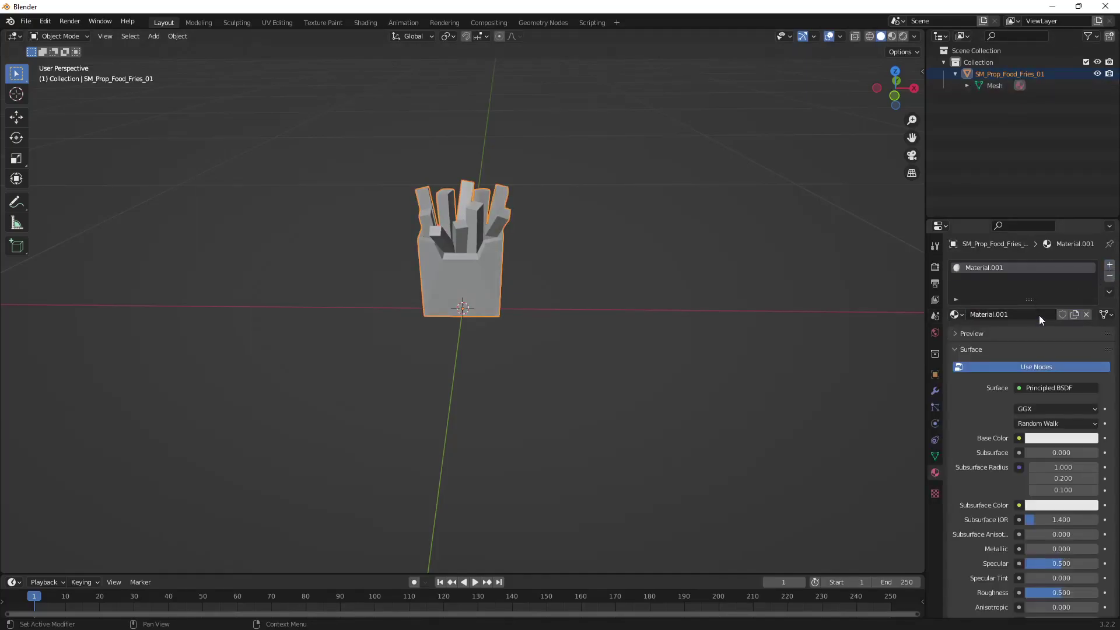
In the Shading workspace file browser, navigate to the PolygonShops Textures folder.
left_click(365, 22)
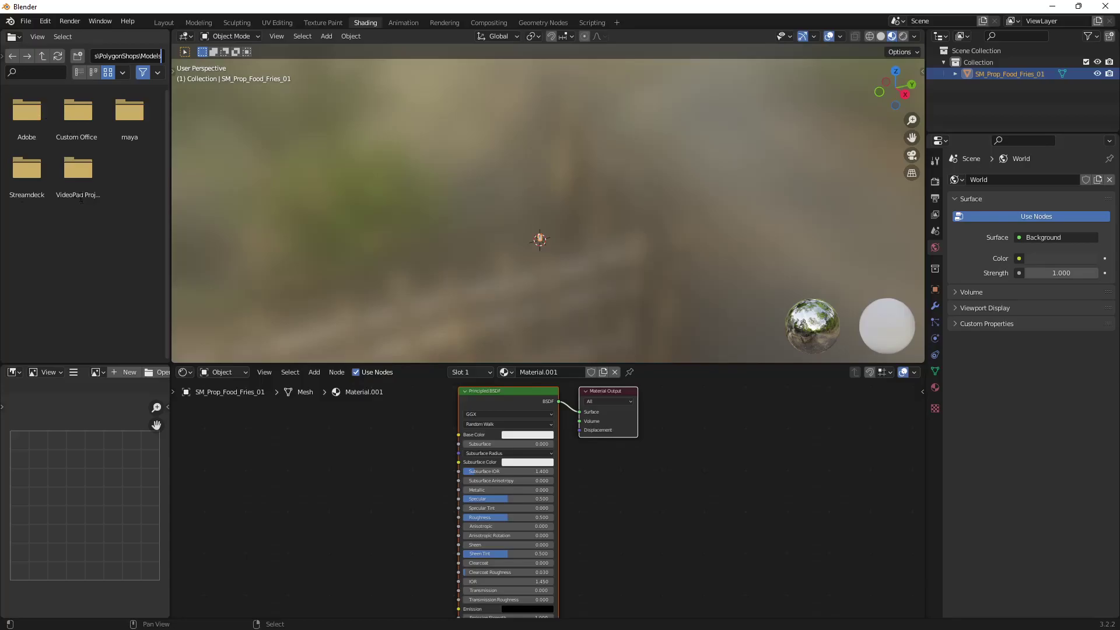
key("Return")
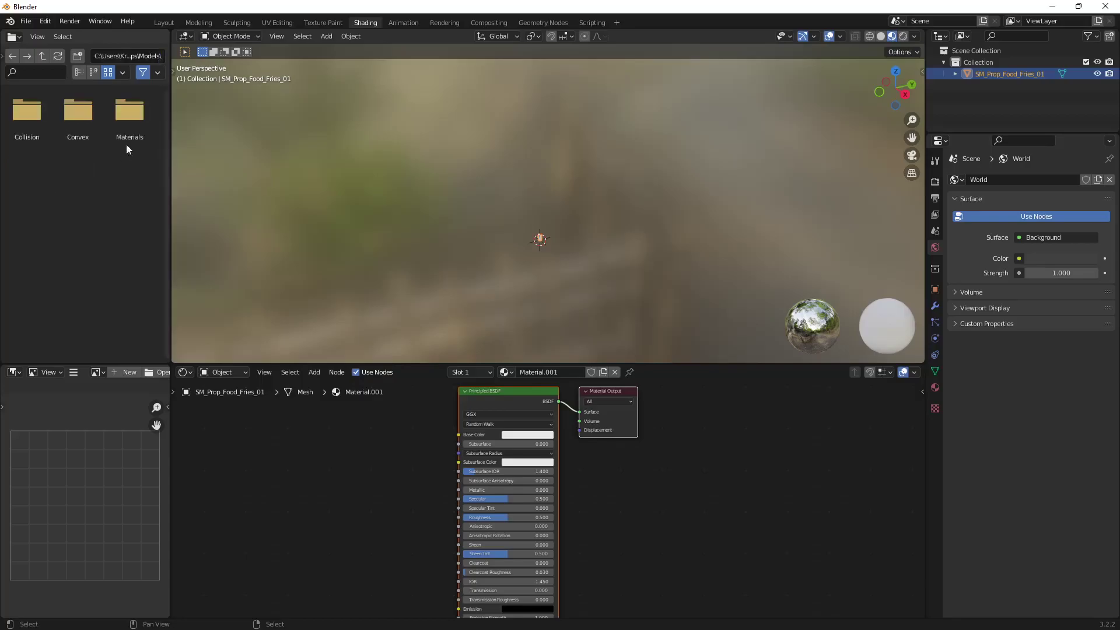
left_click(42, 59)
left_click(131, 169)
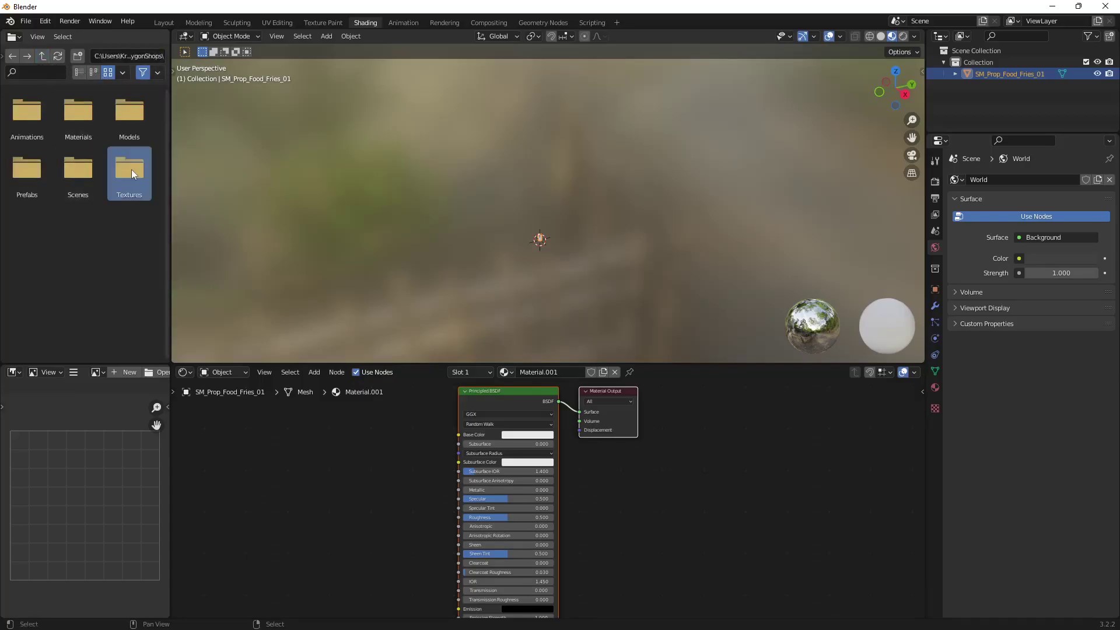
double_click(131, 170)
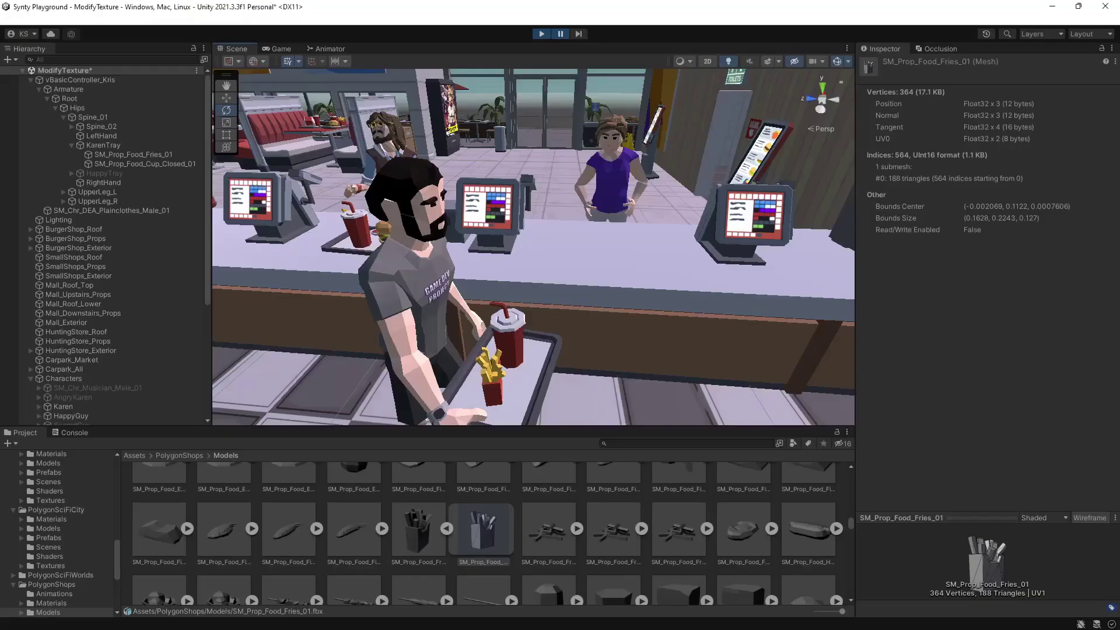
In Unity, copy the name of PolygonShops_Mat_01_A's albedo texture, PolygonShops_Texture_01_A, then minimize Unity.
left_click(493, 379)
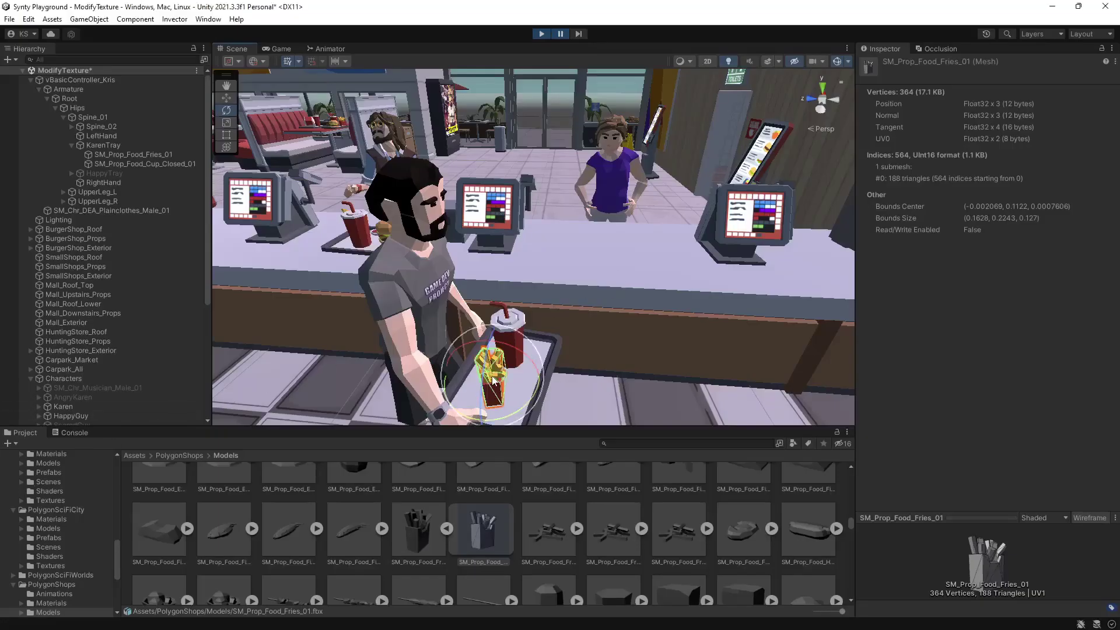
left_click(1015, 208)
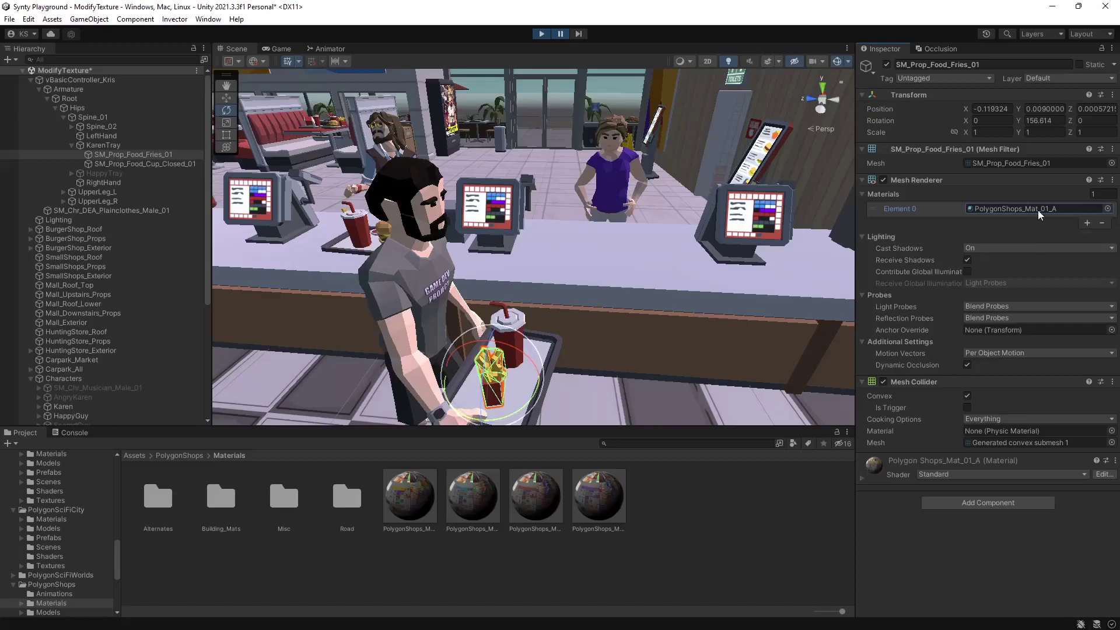
left_click(409, 496)
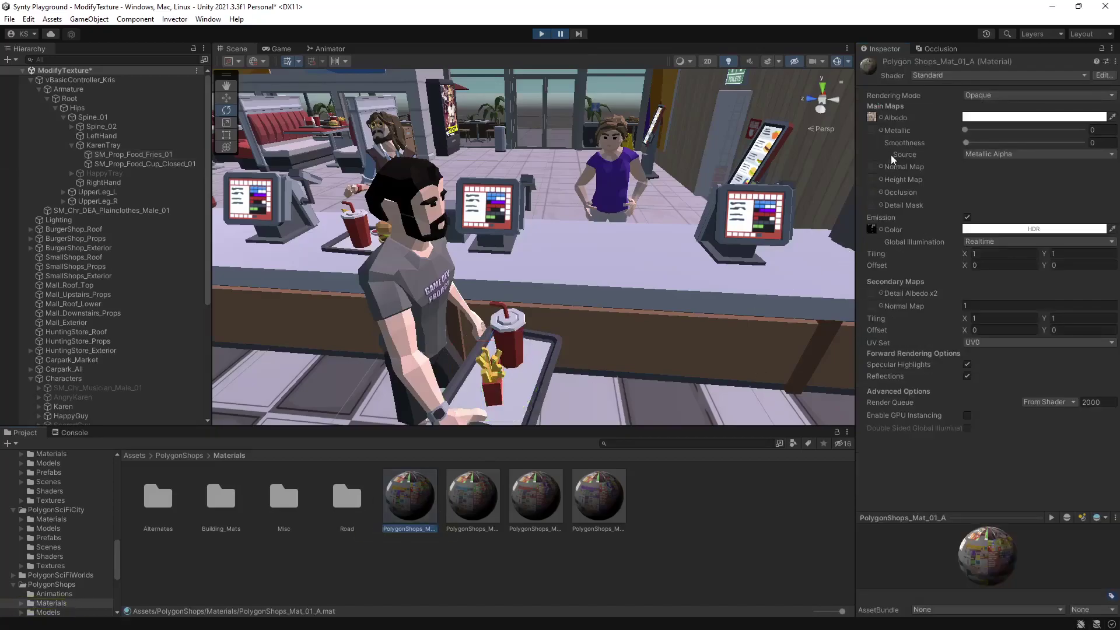
left_click(871, 117)
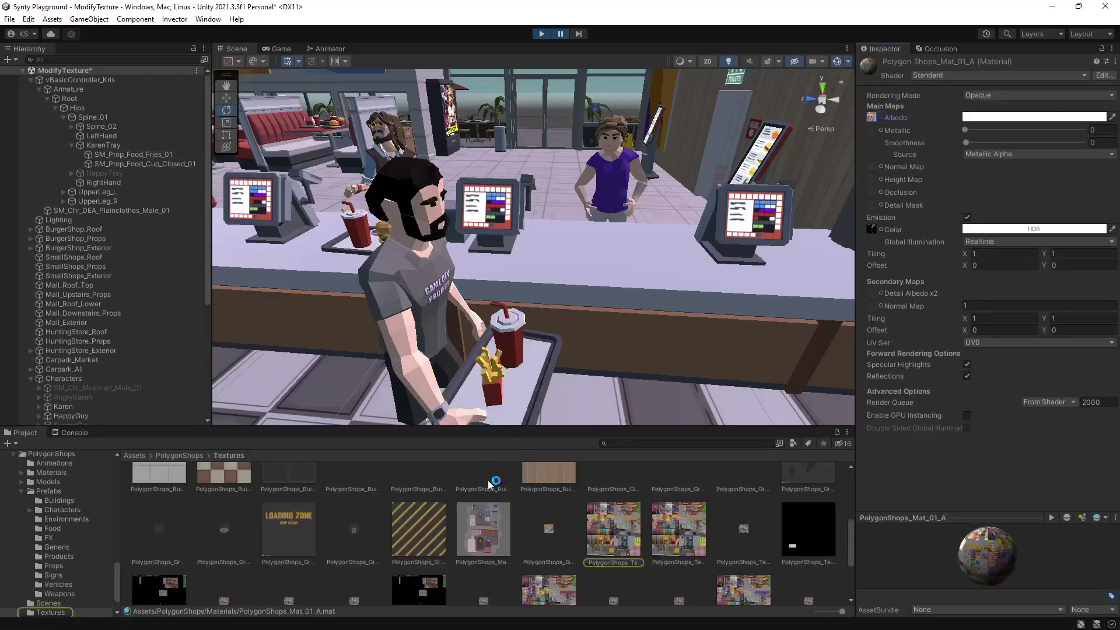
right_click(613, 550)
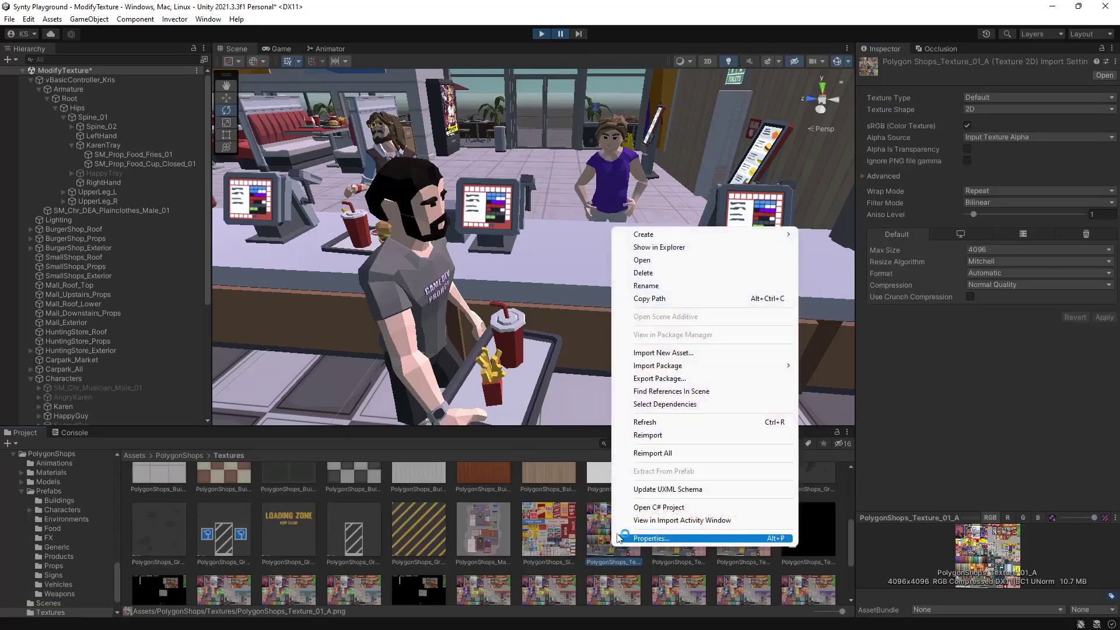
left_click(680, 287)
key("ctrl+c")
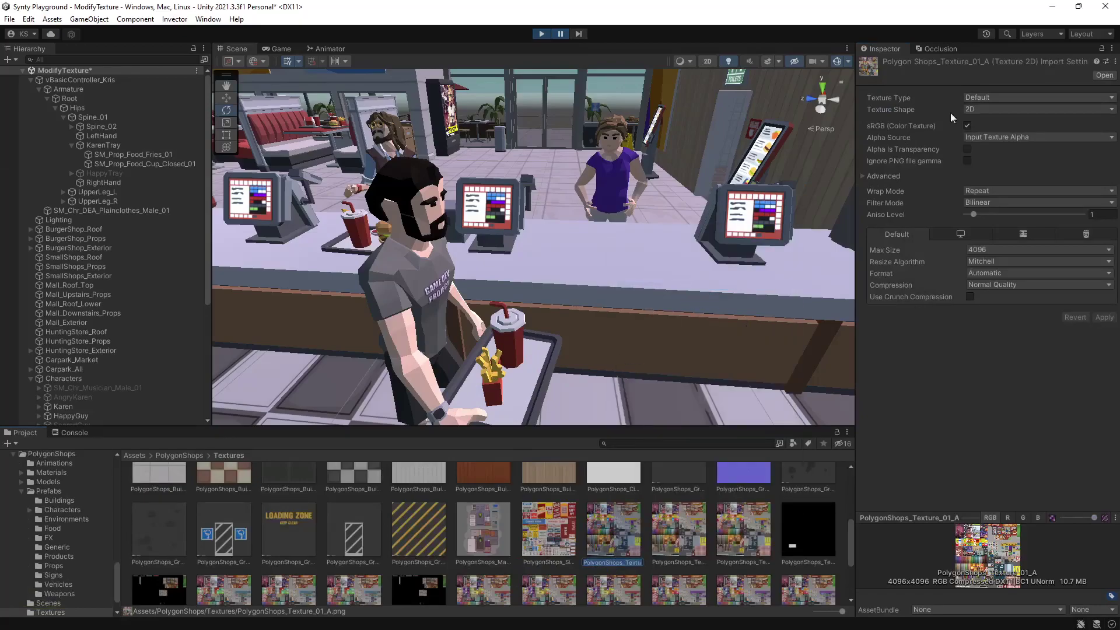
left_click(1052, 7)
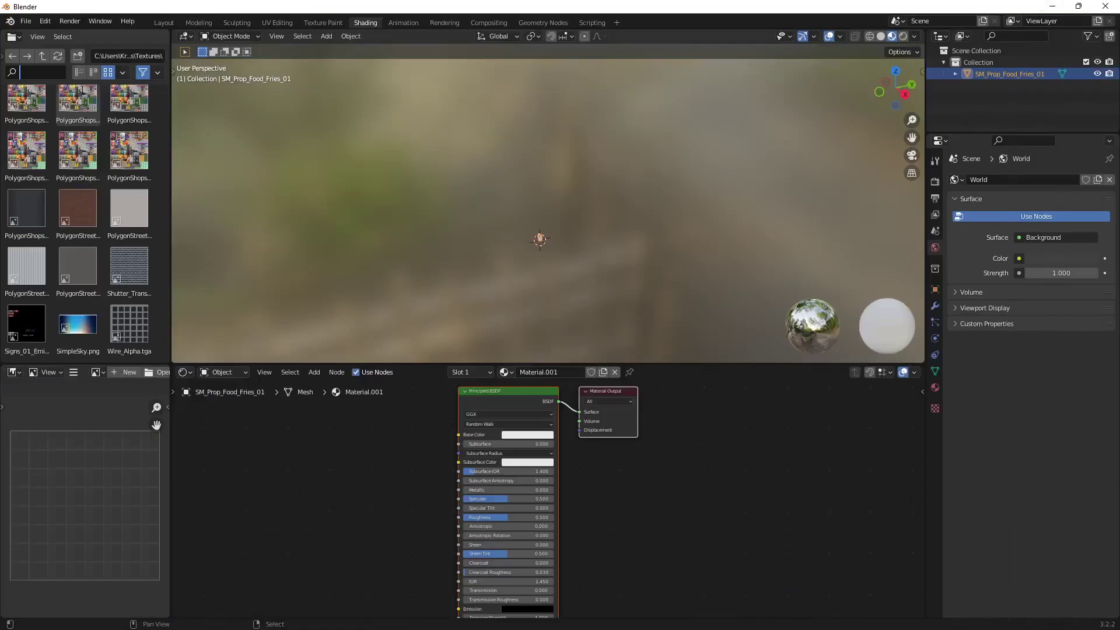
Add PolygonShops_Texture_01_A as an image node driving Material.001's Base Color.
key("ctrl+v")
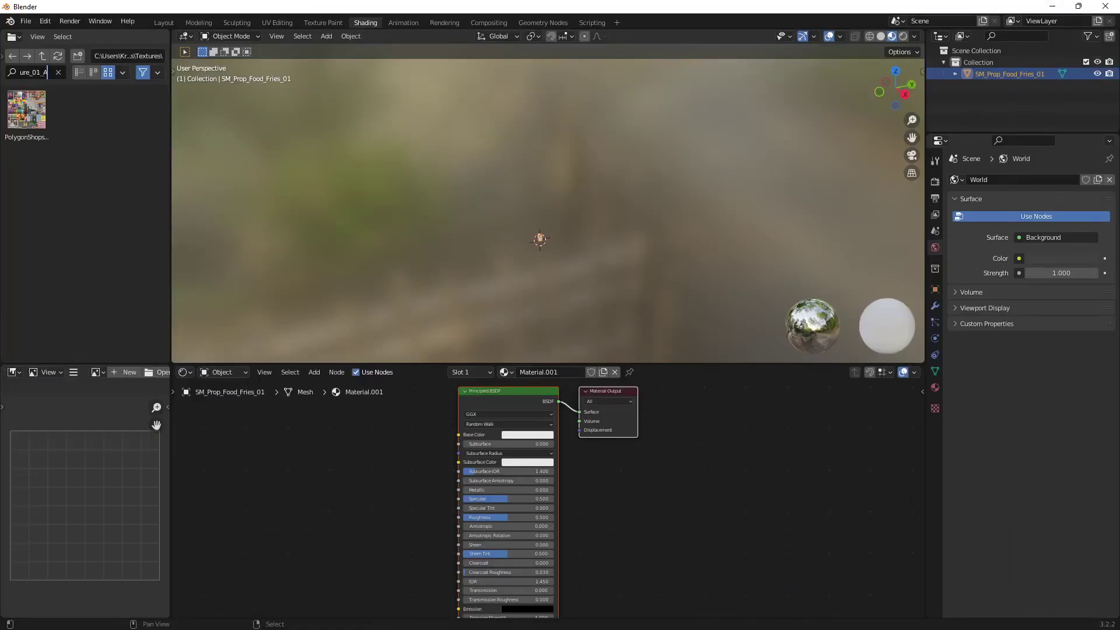
left_click_drag(26, 109, 241, 451)
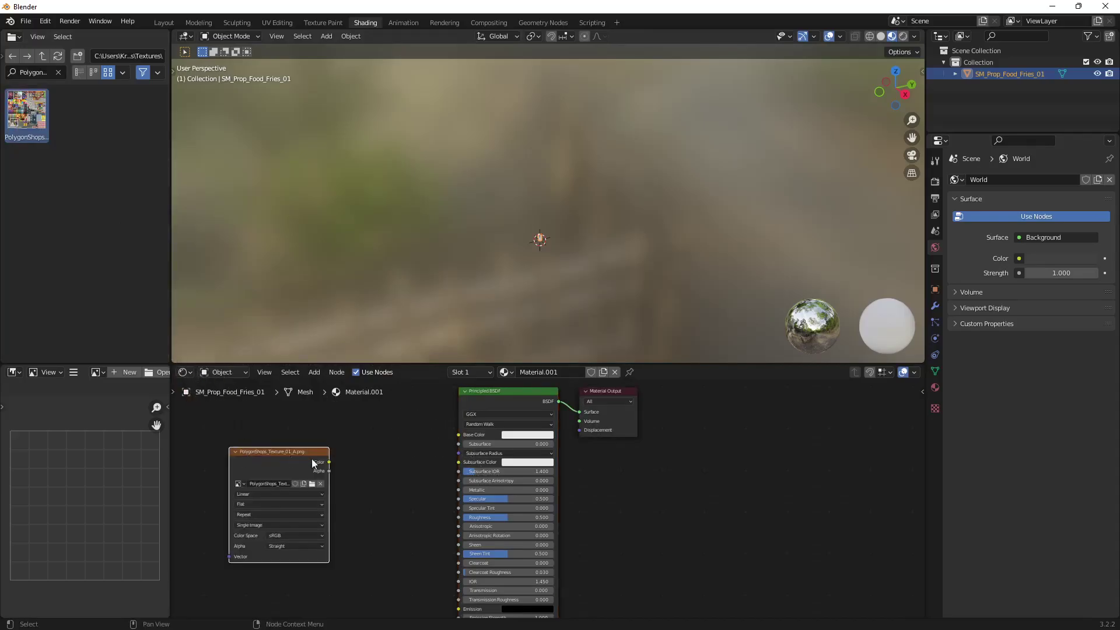
left_click_drag(330, 462, 458, 436)
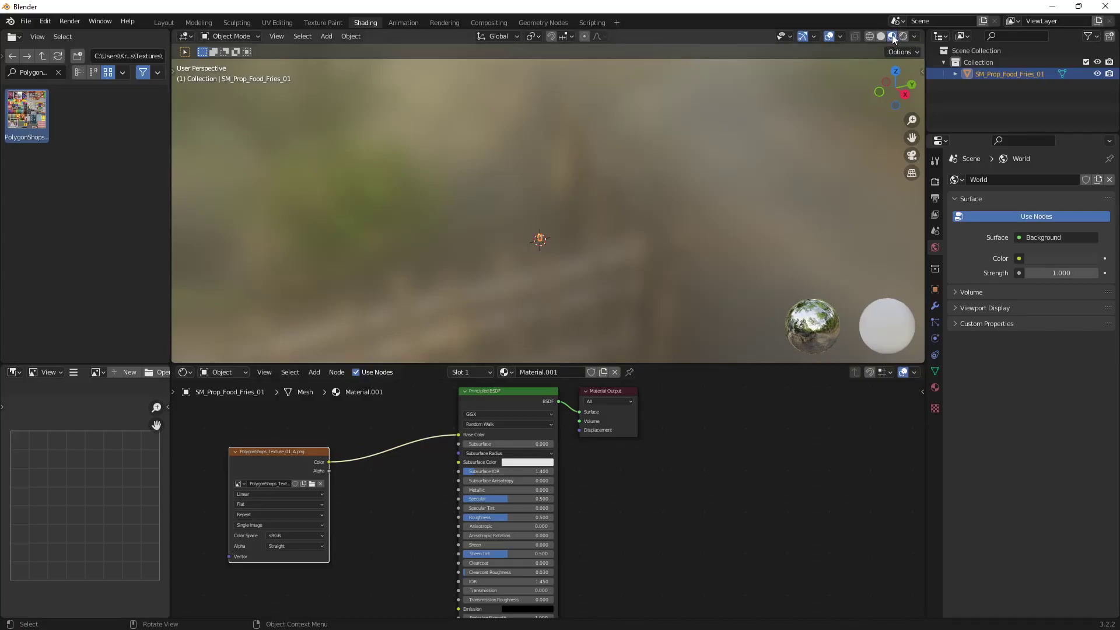
scroll(553, 238, "up", 4)
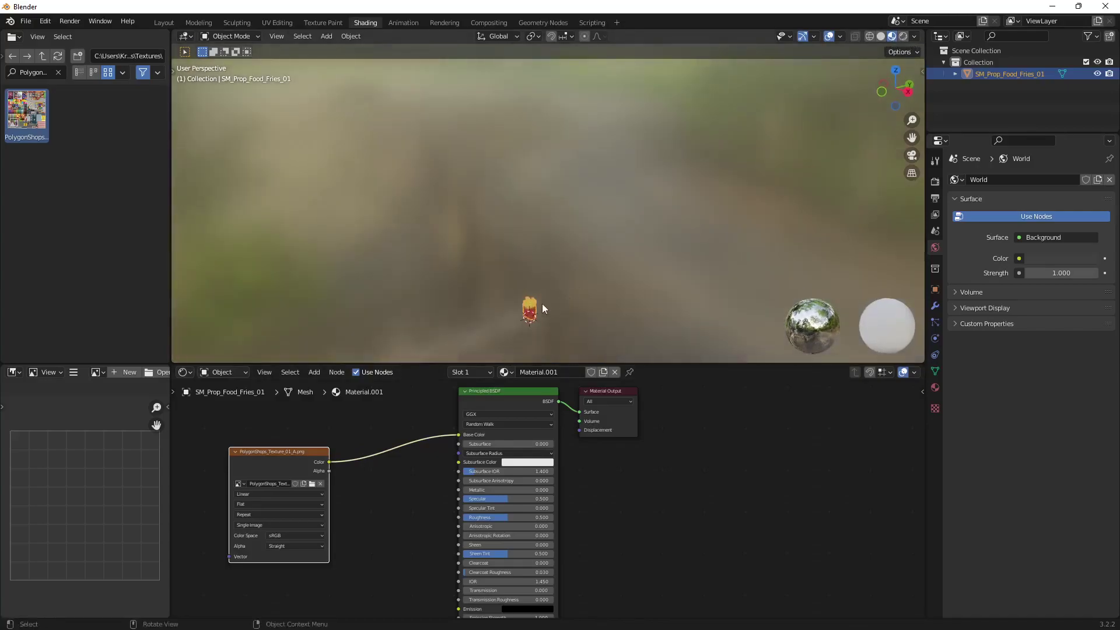
middle_click_drag(541, 304, 607, 219, "shift")
scroll(546, 242, "up", 4)
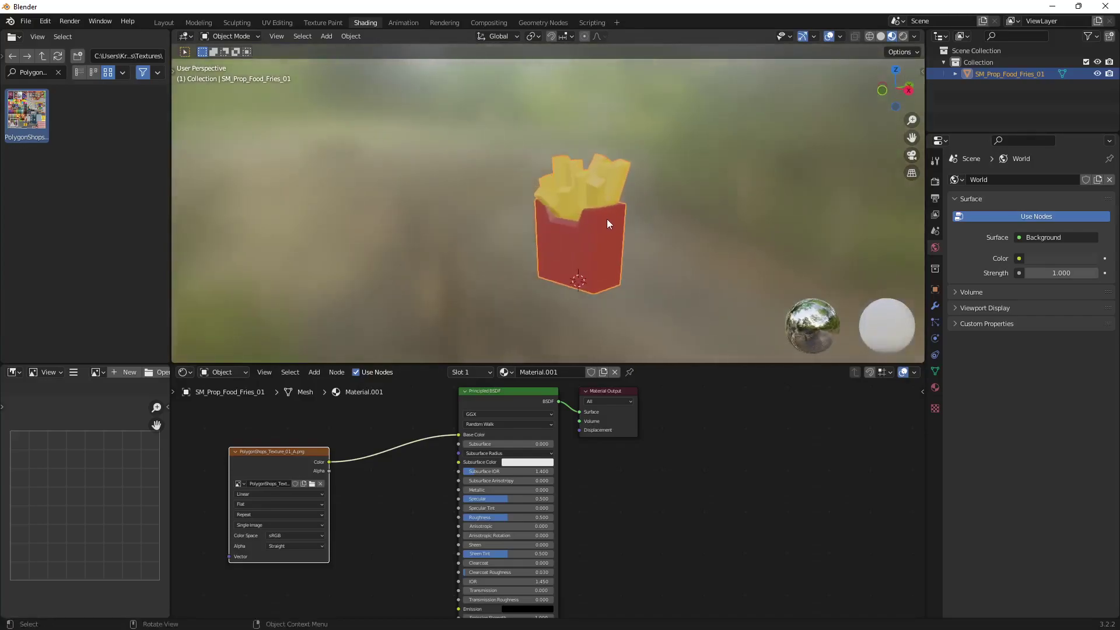
Open PolygonShops_Texture_01_A.png in the UV Editing image editor and narrow that panel.
left_click(275, 23)
scroll(313, 270, "down", 4)
scroll(314, 270, "down", 6)
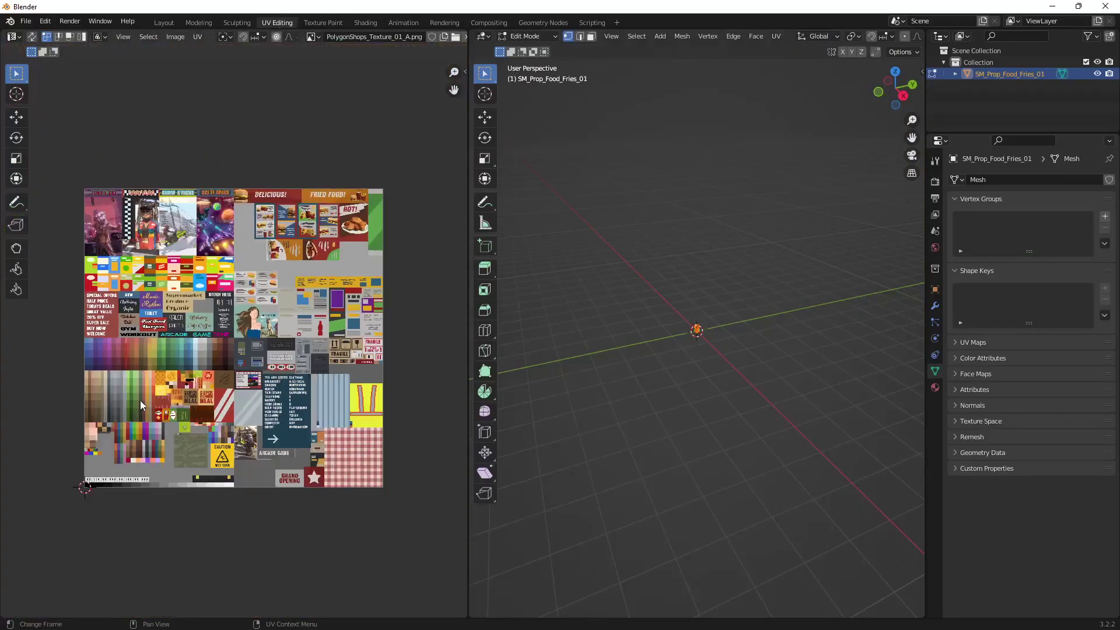
left_click(454, 37)
left_click(714, 162)
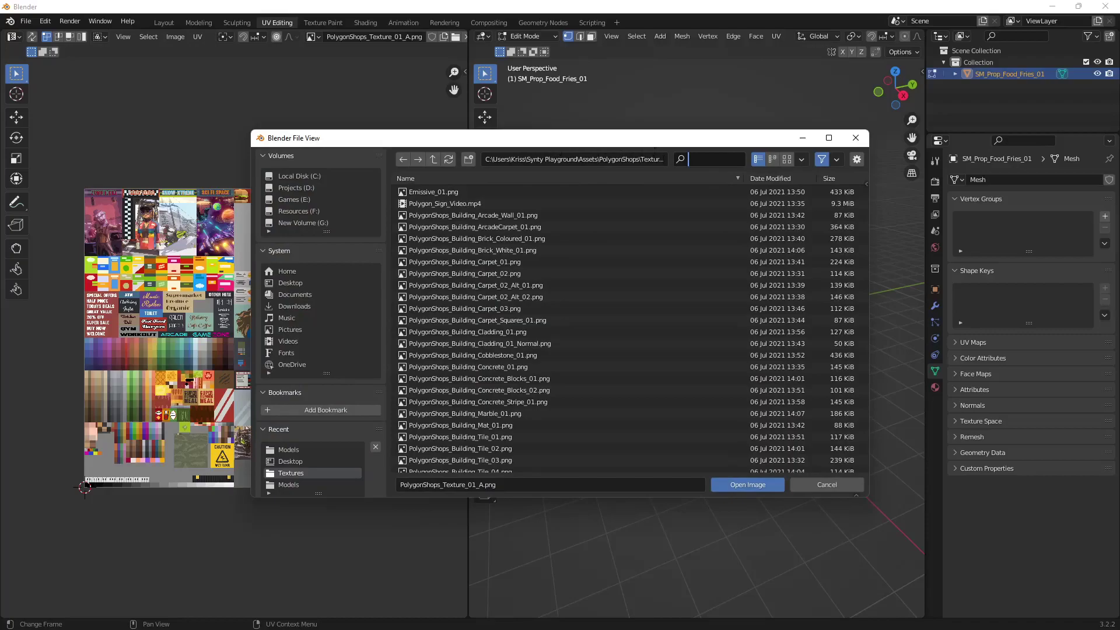
type("texture_01_A")
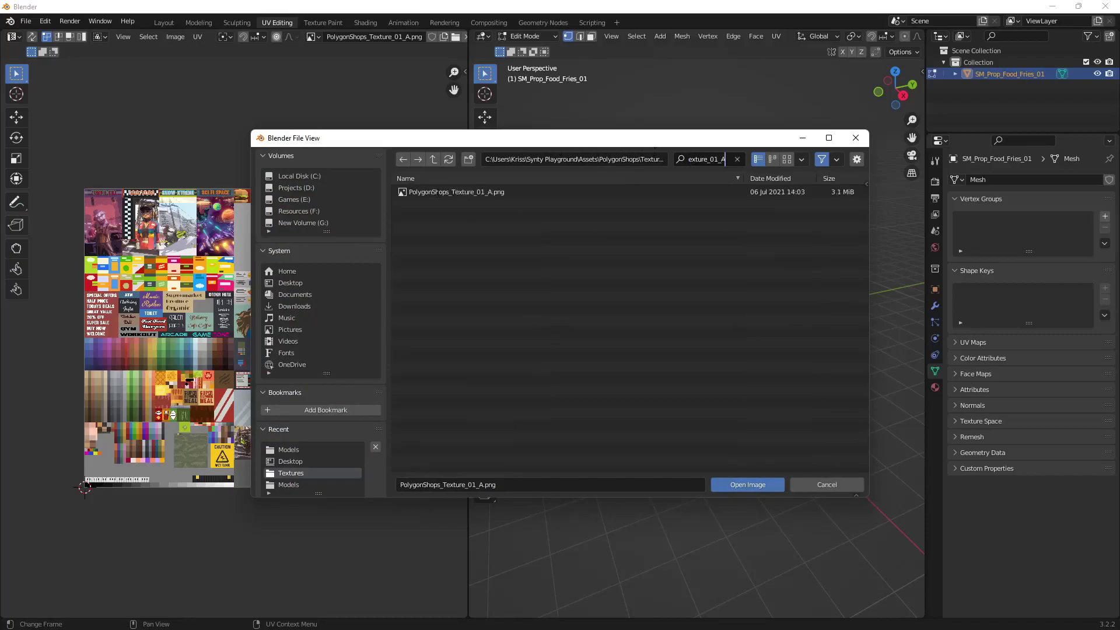
double_click(462, 192)
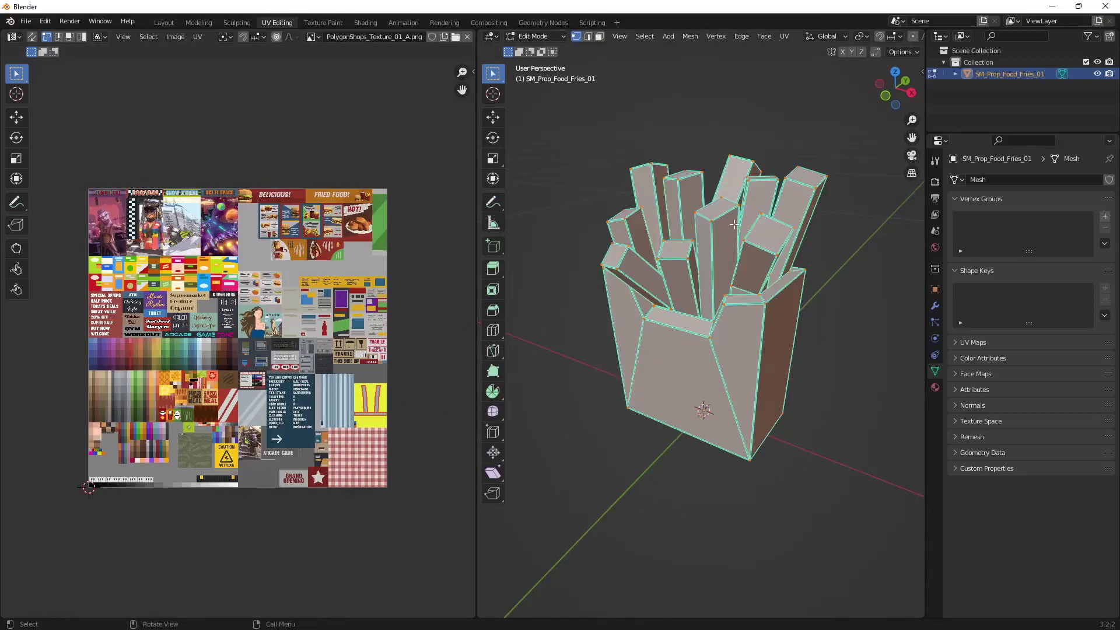
left_click_drag(477, 270, 300, 274)
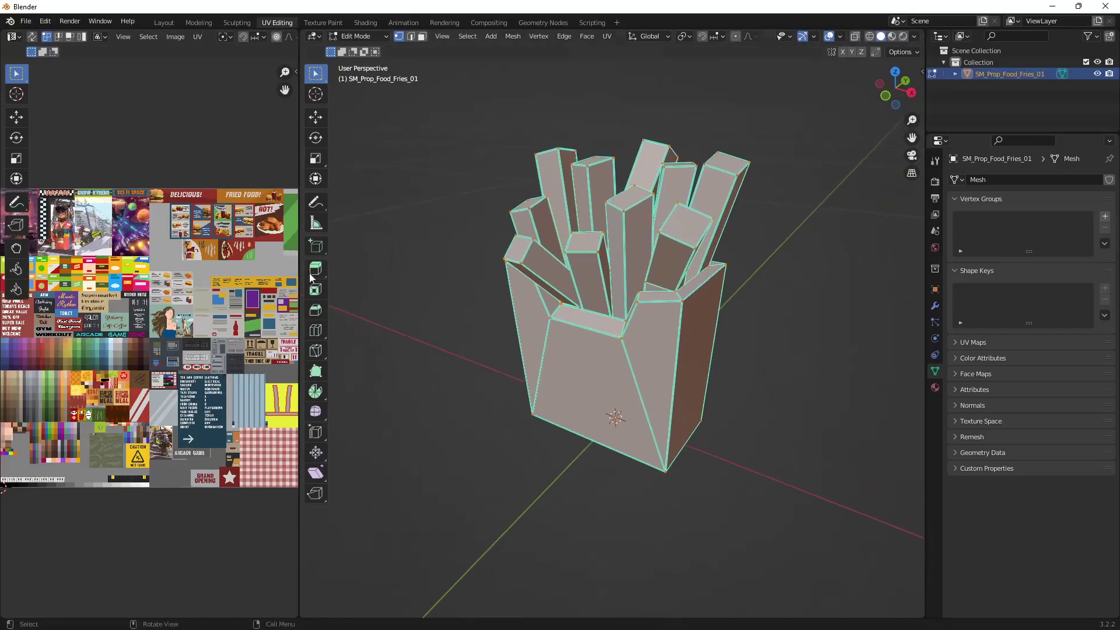
Switch the viewport to Material Preview to see the textured fries.
left_click(892, 37)
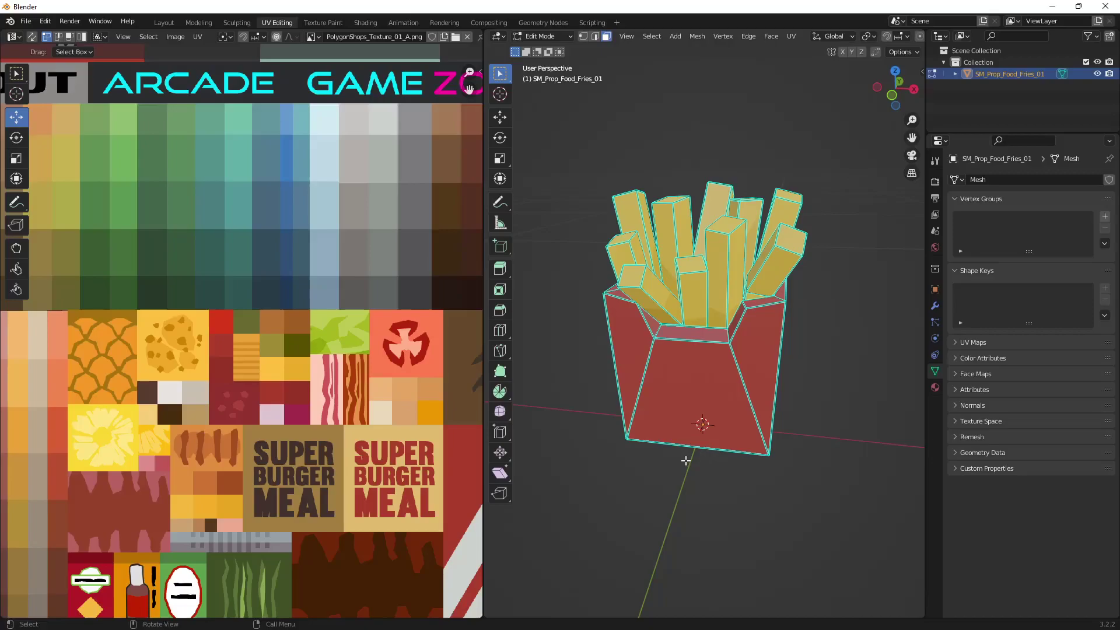
middle_click_drag(675, 457, 572, 120)
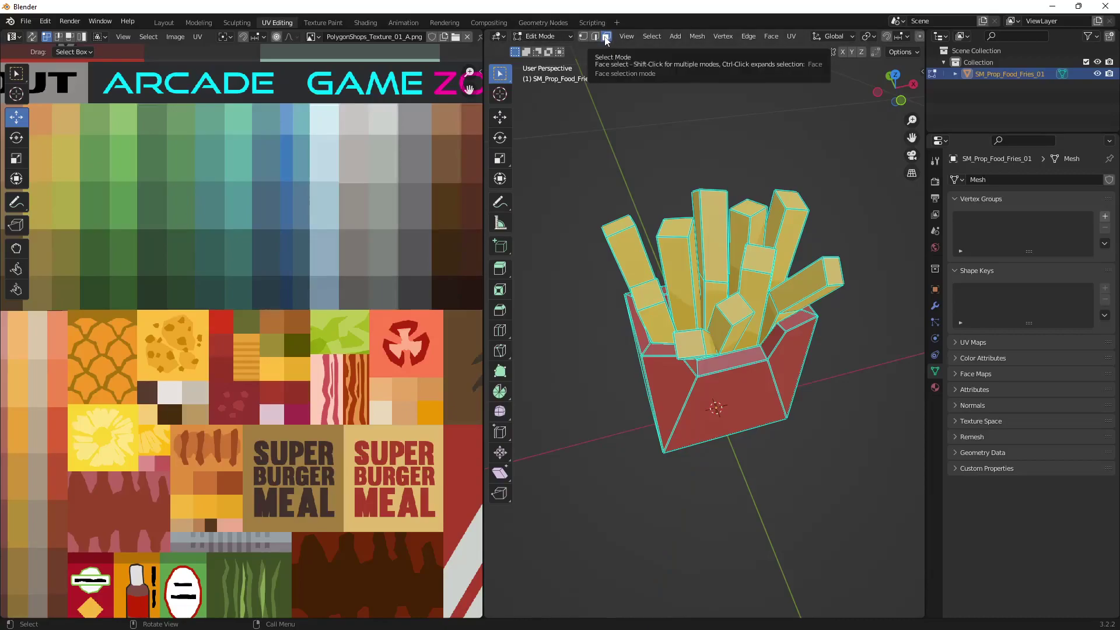
middle_click_drag(717, 275, 683, 288)
Select the faces of one fry for UV remapping.
left_click(681, 291)
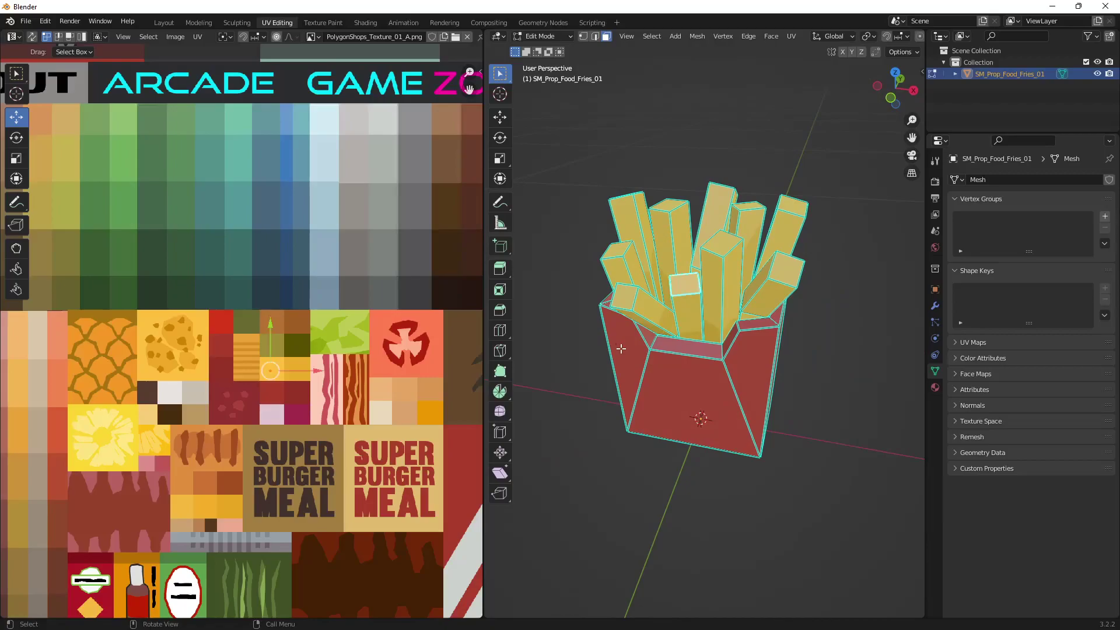
middle_click_drag(620, 348, 709, 359)
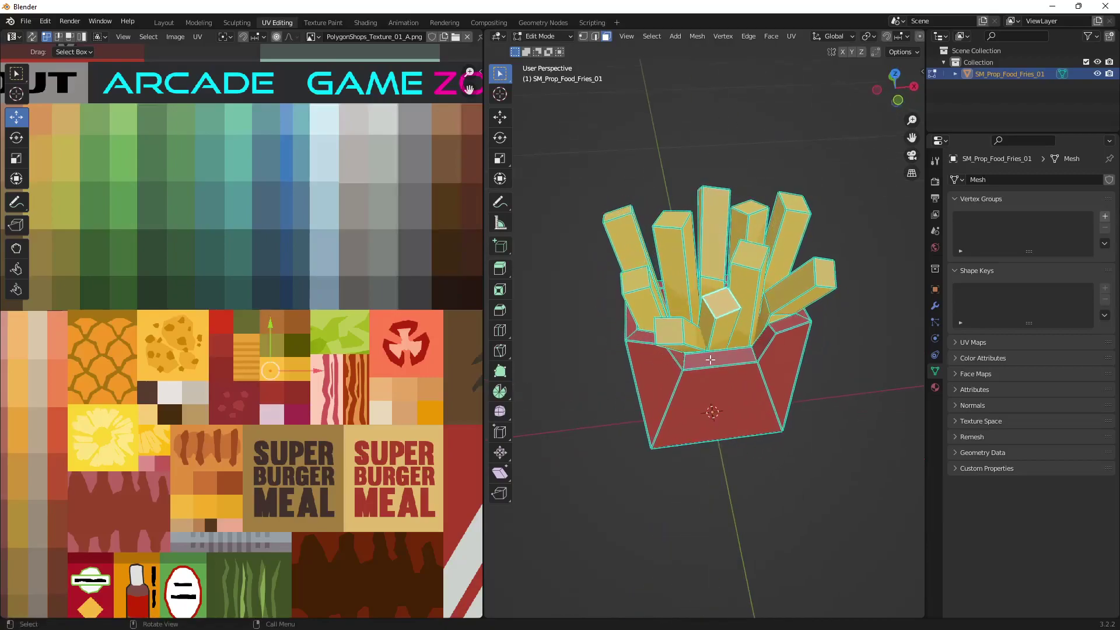
left_click(727, 326, "shift")
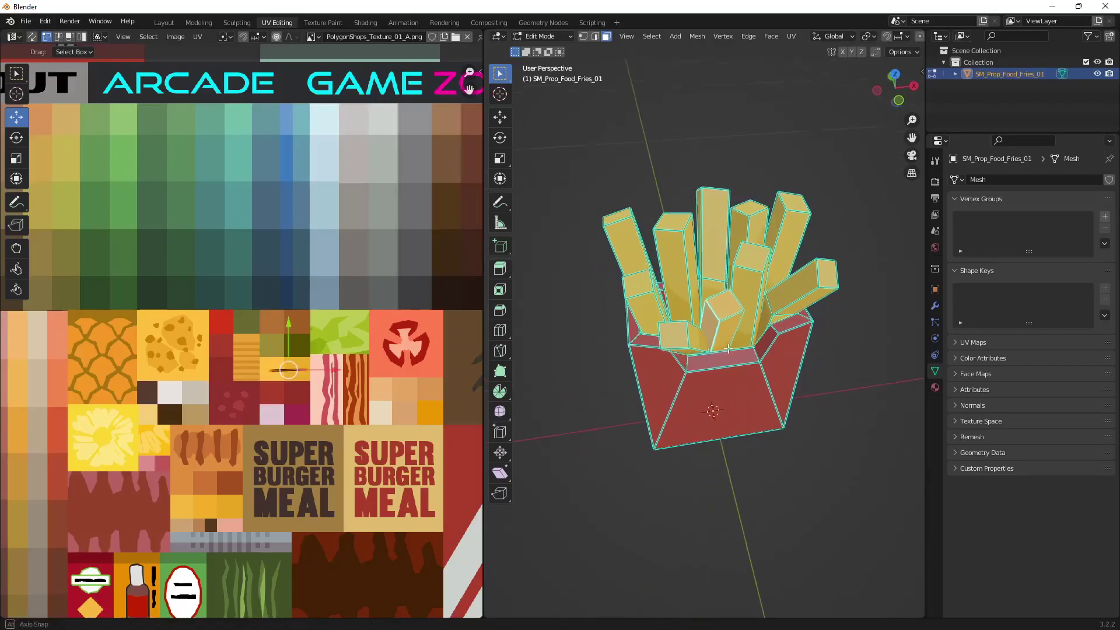
middle_click_drag(727, 325, 687, 316)
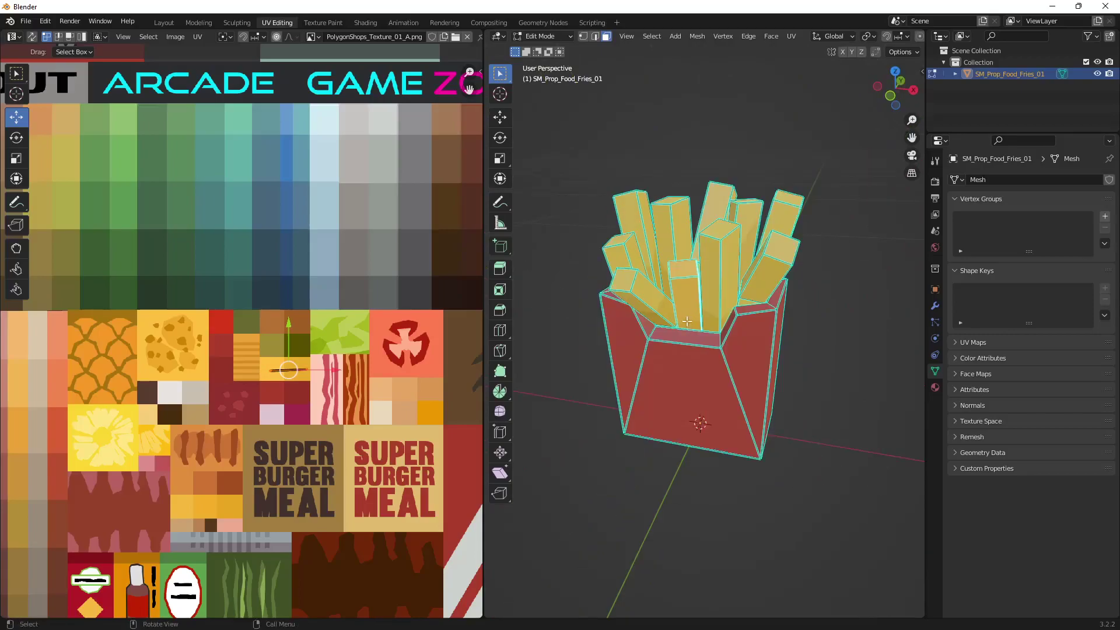
scroll(258, 372, "down", 4)
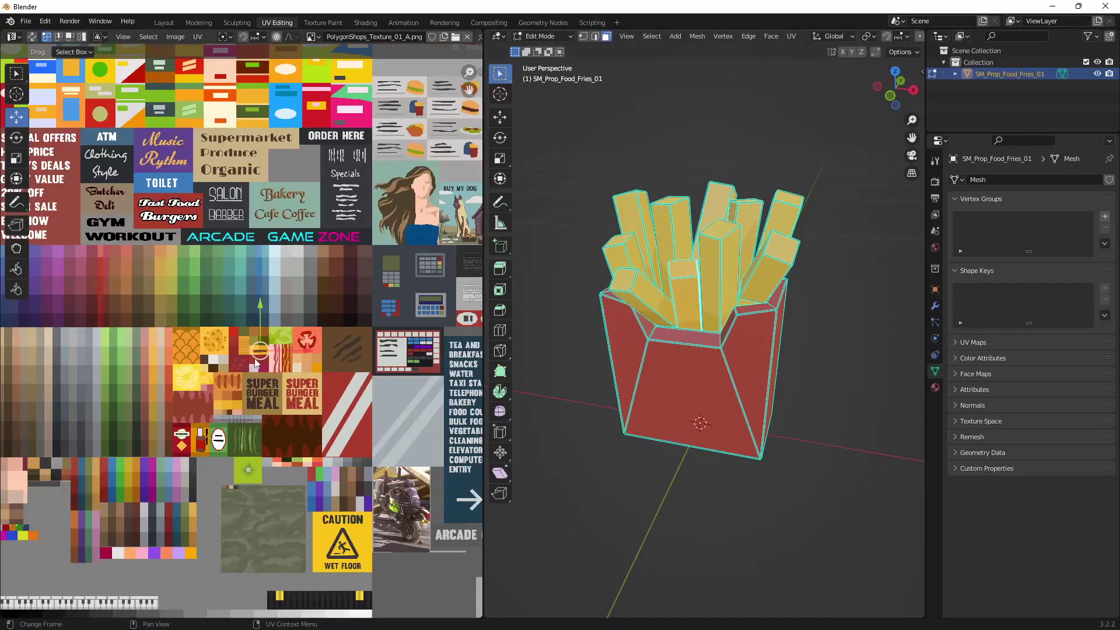
scroll(257, 372, "up", 6)
scroll(319, 411, "up", 1)
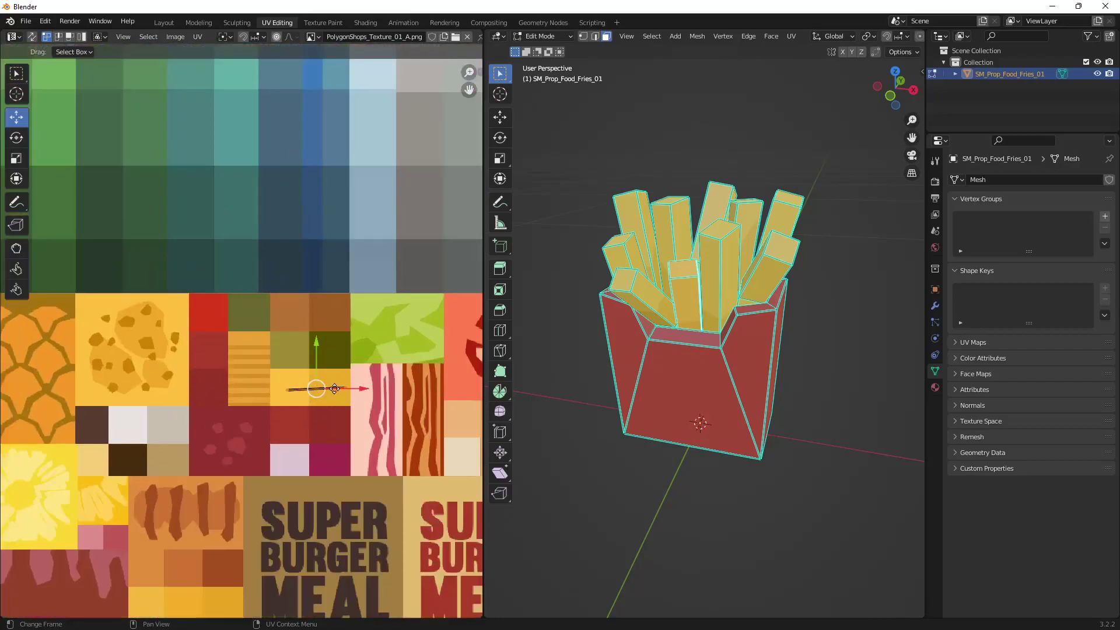
scroll(347, 390, "down", 8)
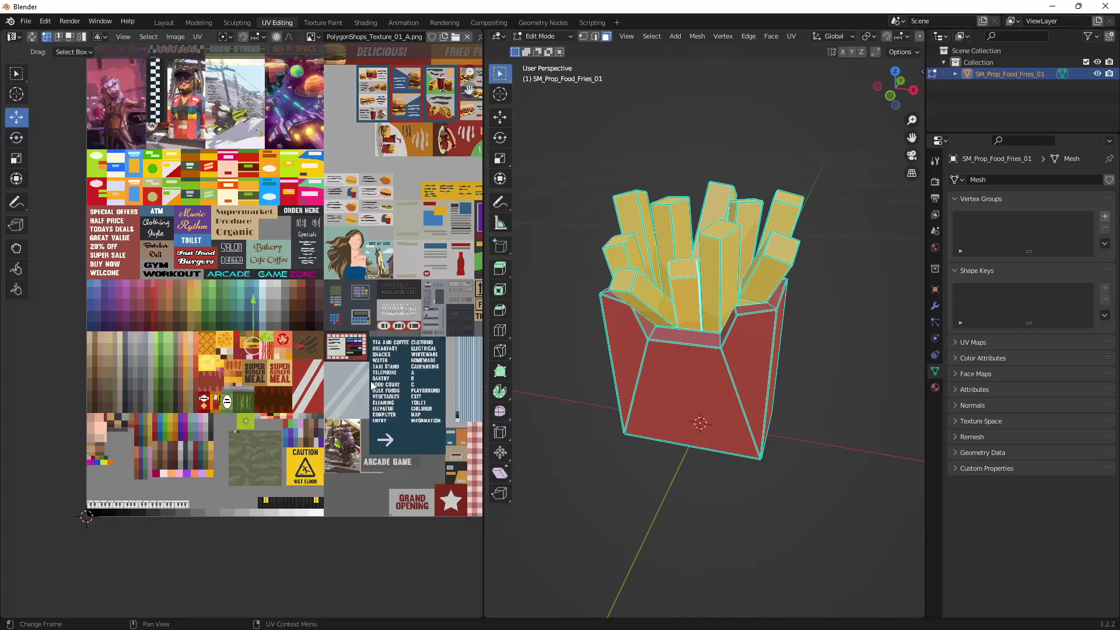
scroll(331, 373, "up", 6)
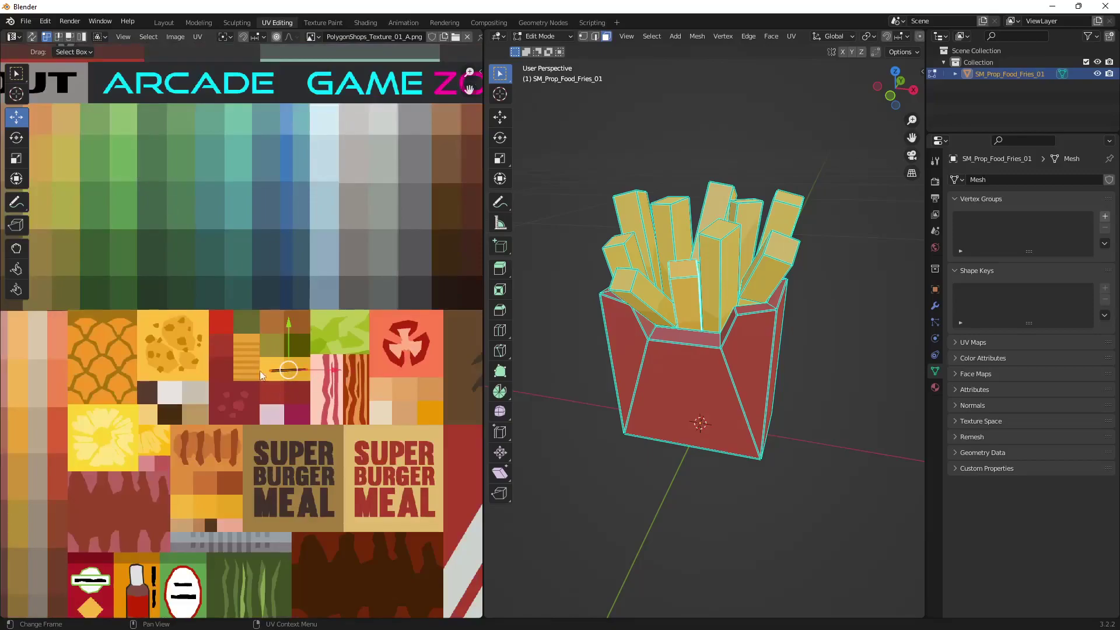
Move the selected fry's UV island onto the green swatches and check the green fry.
left_click_drag(289, 369, 109, 130)
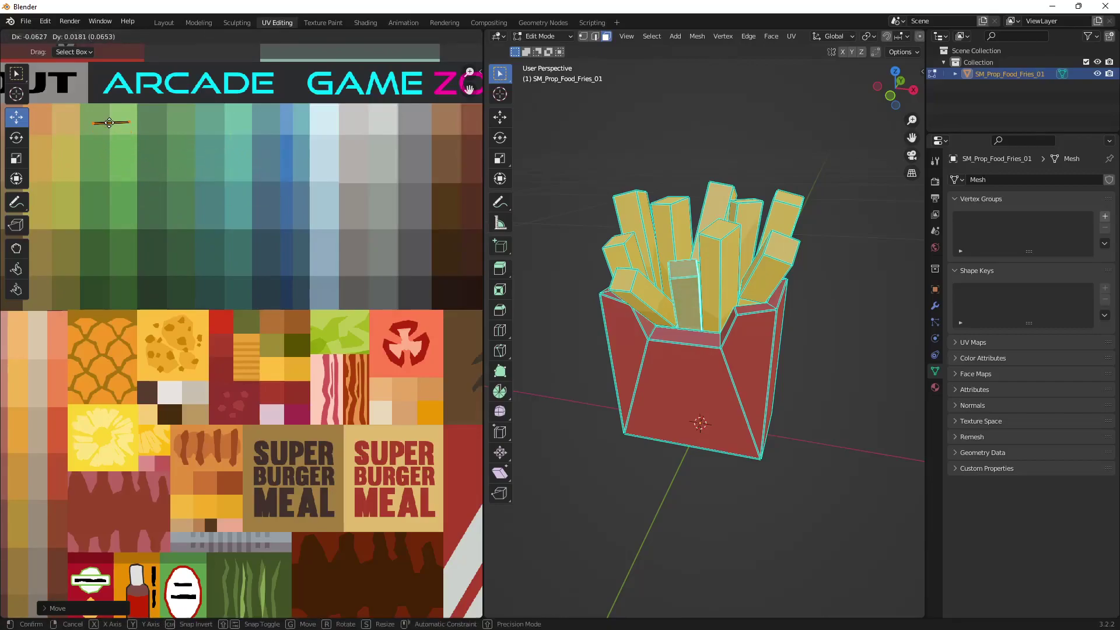
left_click(109, 129)
middle_click_drag(839, 378, 708, 426)
Move another fry's UVs onto the dark swatches to make it look blackened.
middle_click_drag(702, 373, 589, 326)
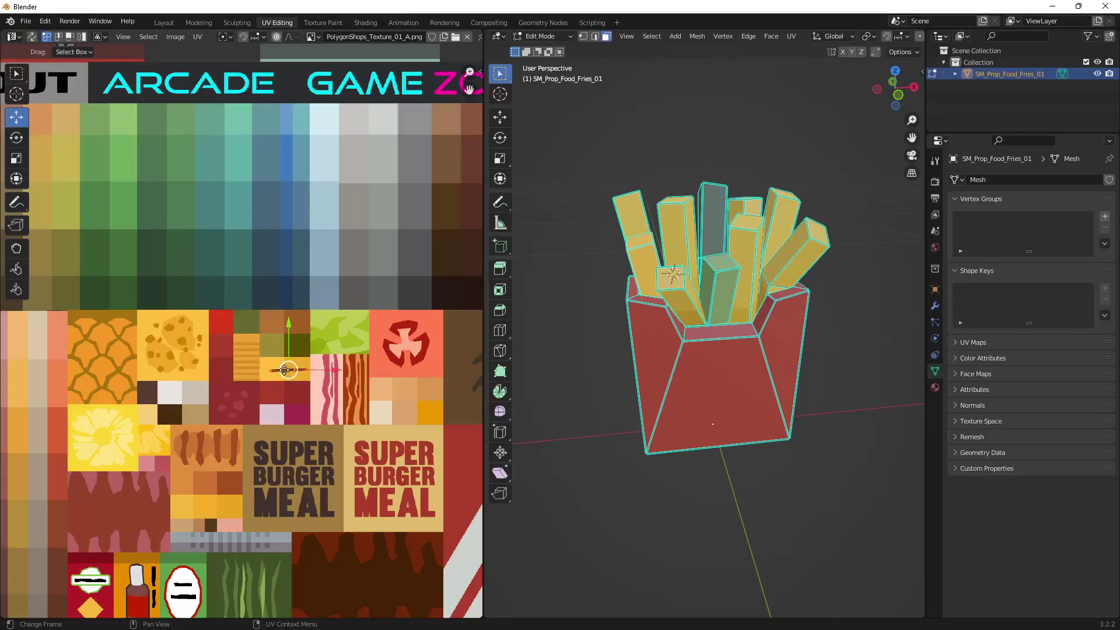
left_click_drag(285, 369, 395, 312)
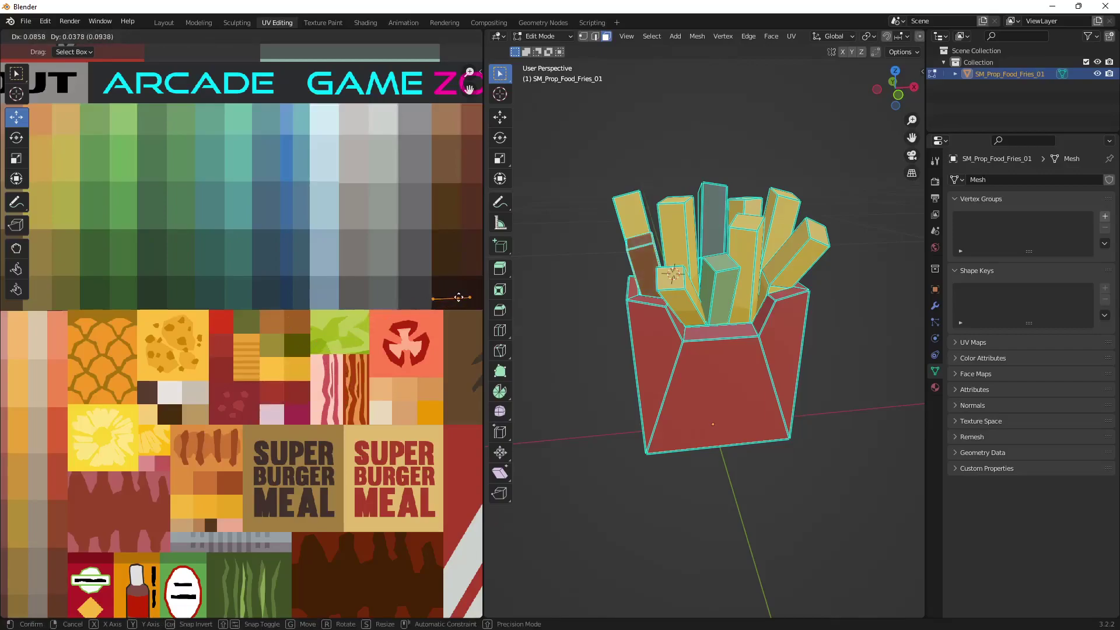
left_click_drag(465, 296, 465, 296)
mouse_move(717, 513)
middle_mouse_down()
mouse_move(737, 517)
mouse_move(819, 481)
mouse_move(802, 525)
mouse_move(721, 500)
middle_mouse_up()
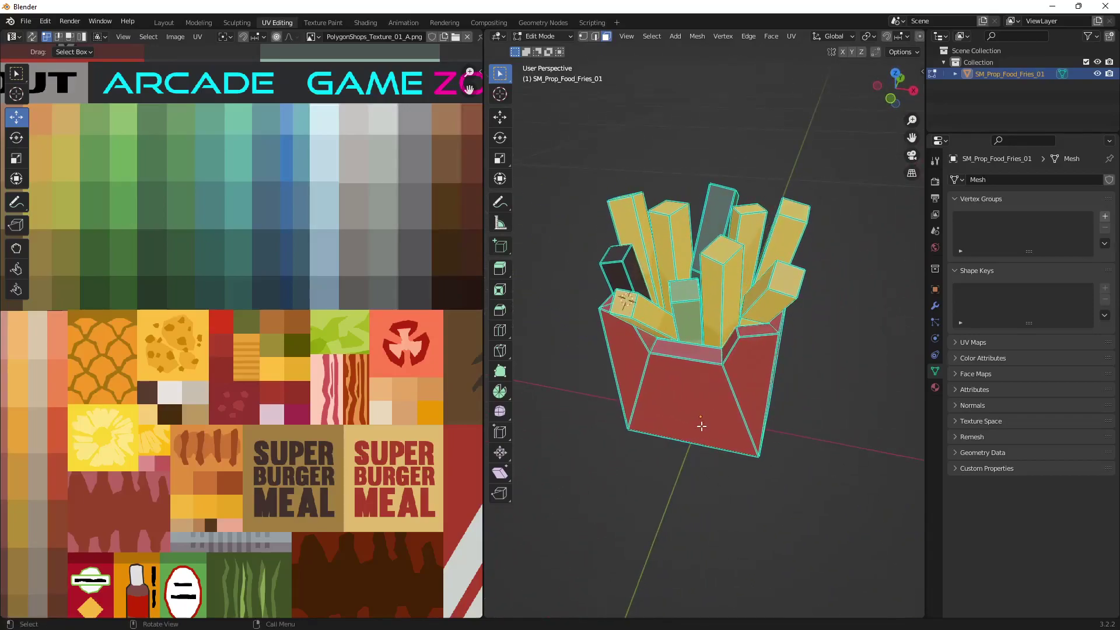
middle_click_drag(701, 426, 728, 509)
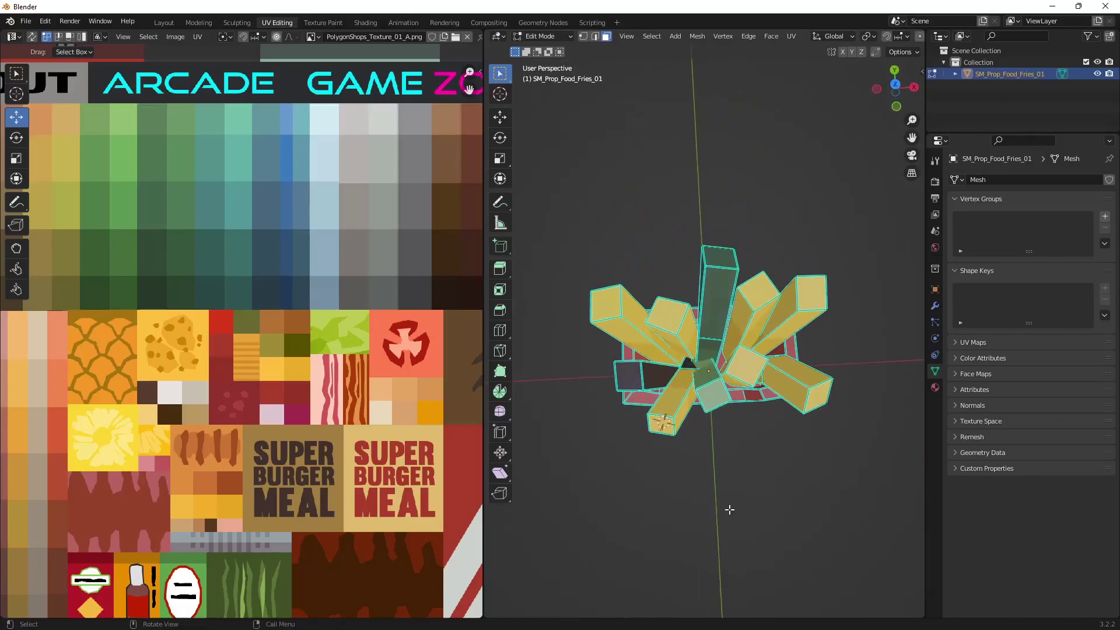
Export the fries as FBX over SM_Prop_Food_Fries_01.fbx in PolygonShops\Models, then switch to Unity.
left_click(23, 23)
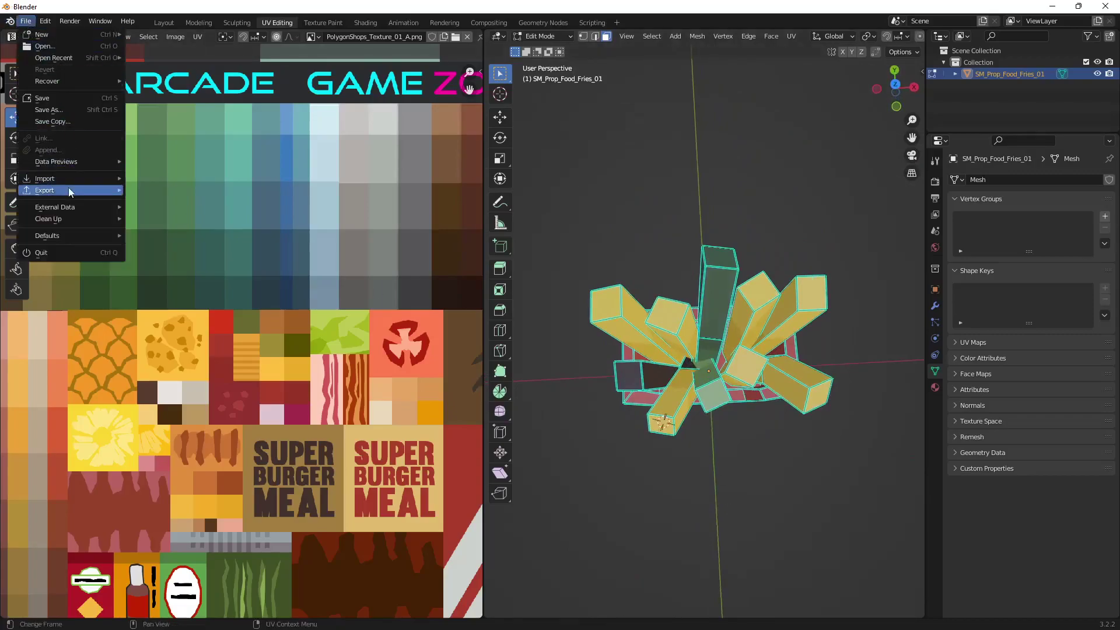
mouse_move(69, 191)
left_click(169, 294)
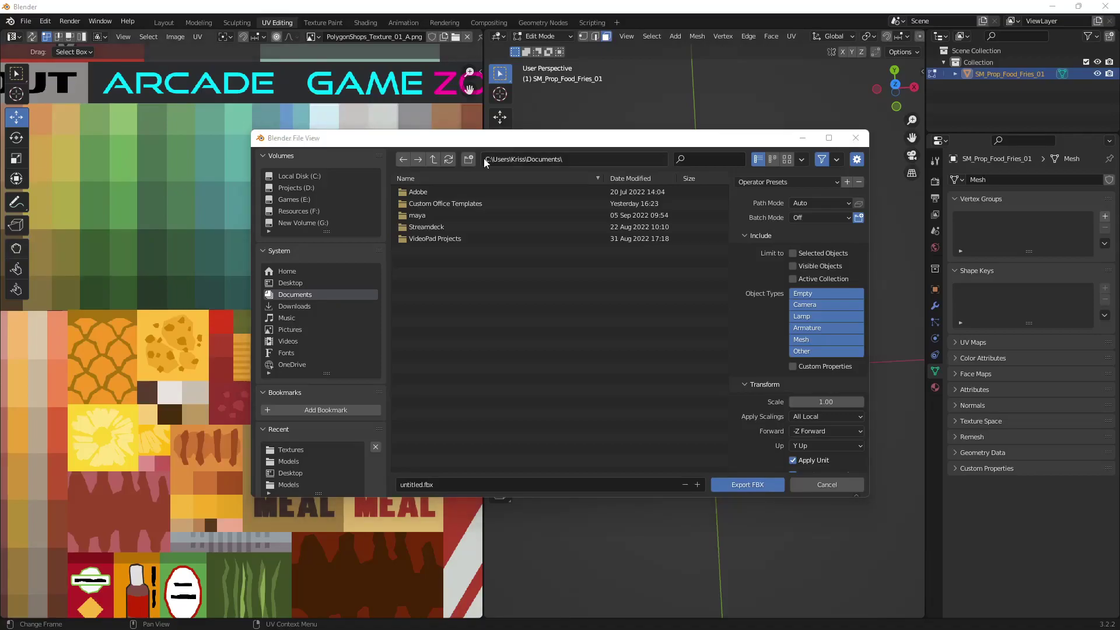
left_click(586, 156)
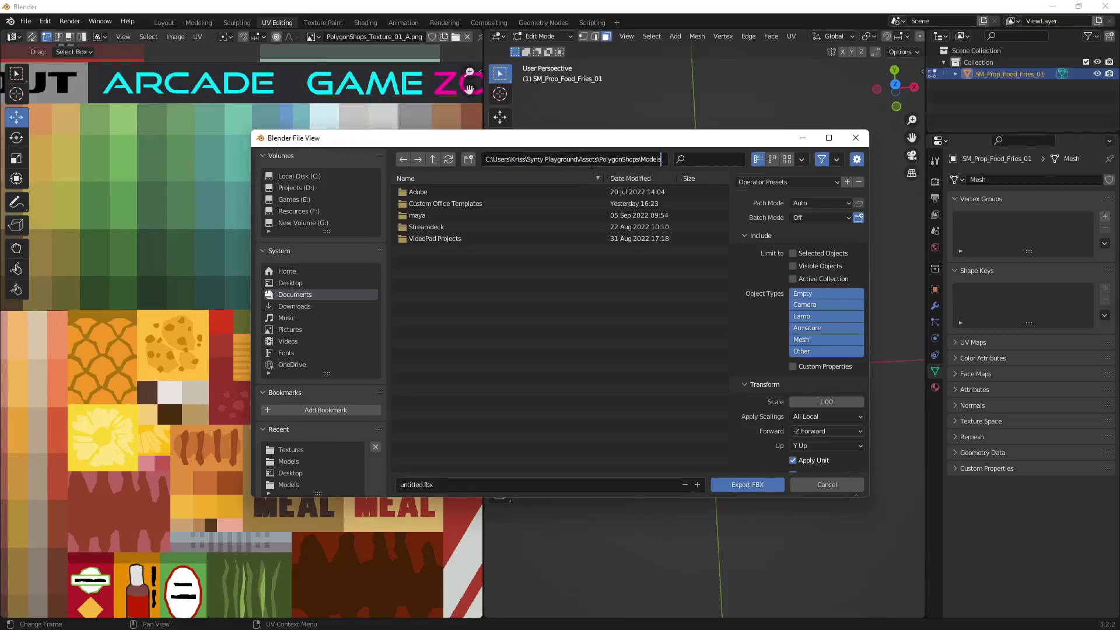
key("Return")
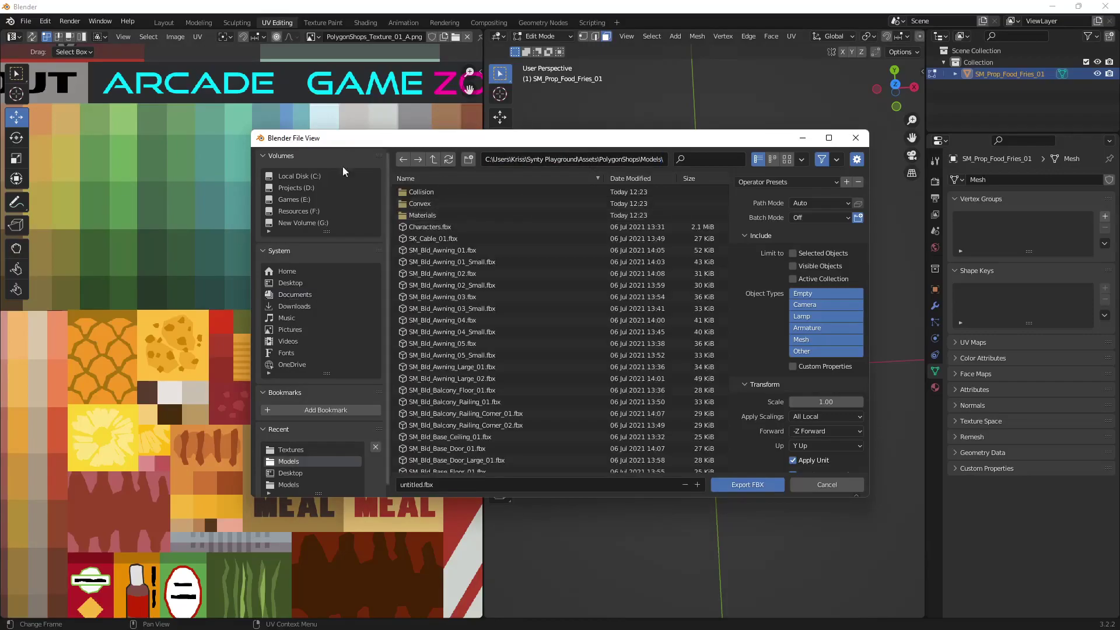
type("SM_Prop_Food_Fries_01.fbx")
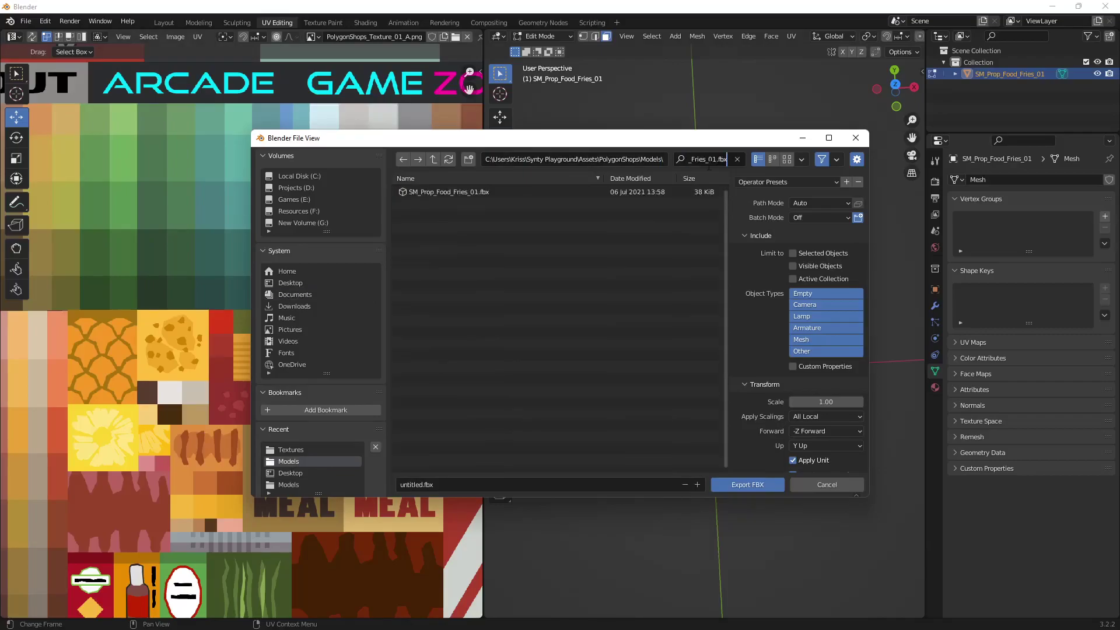
key("Return")
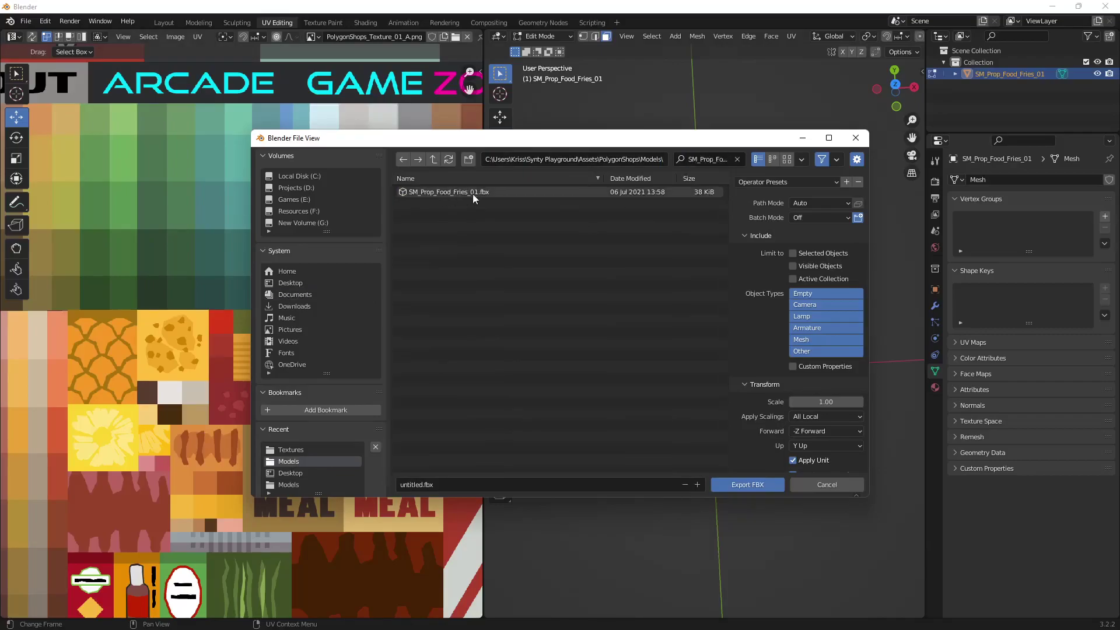
double_click(441, 191)
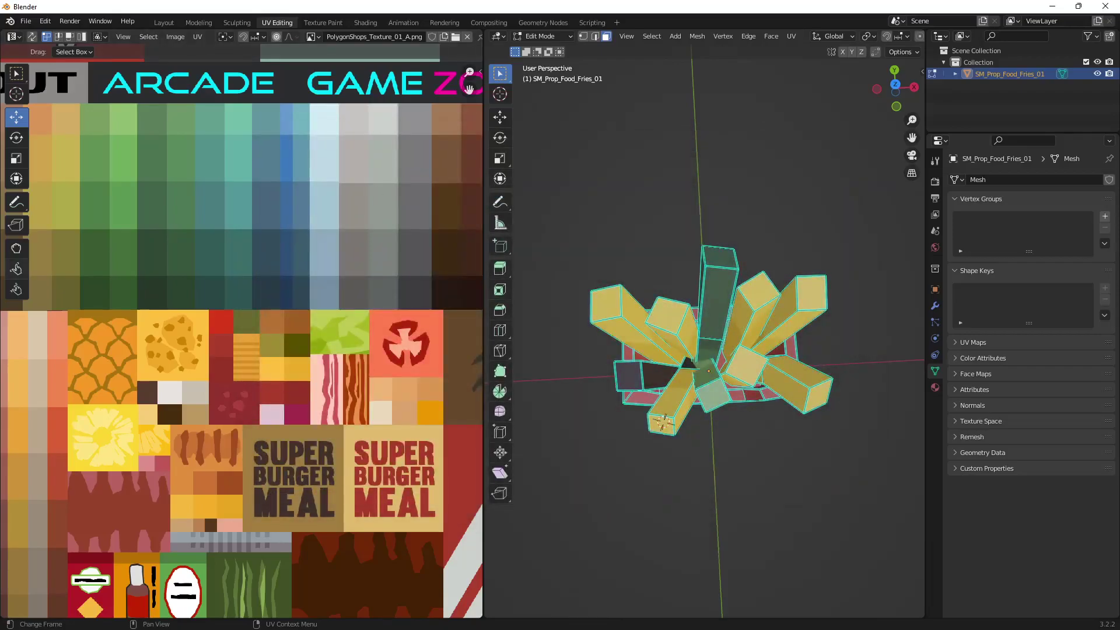
key("alt+Tab")
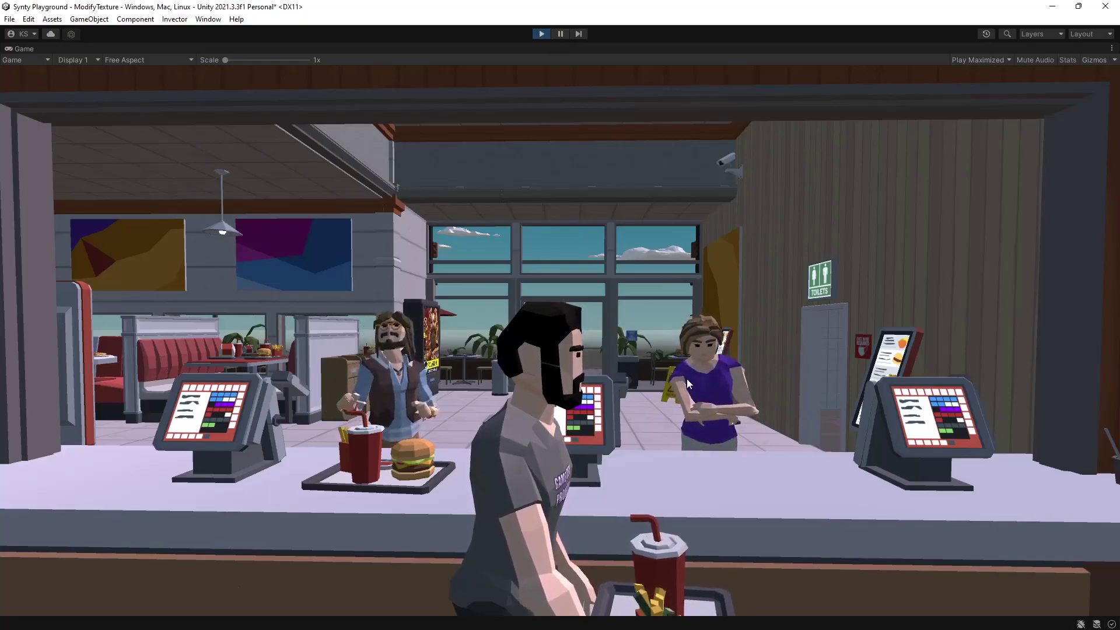
Walk the player right along the diner counter with D, then turn back with S.
key("d")
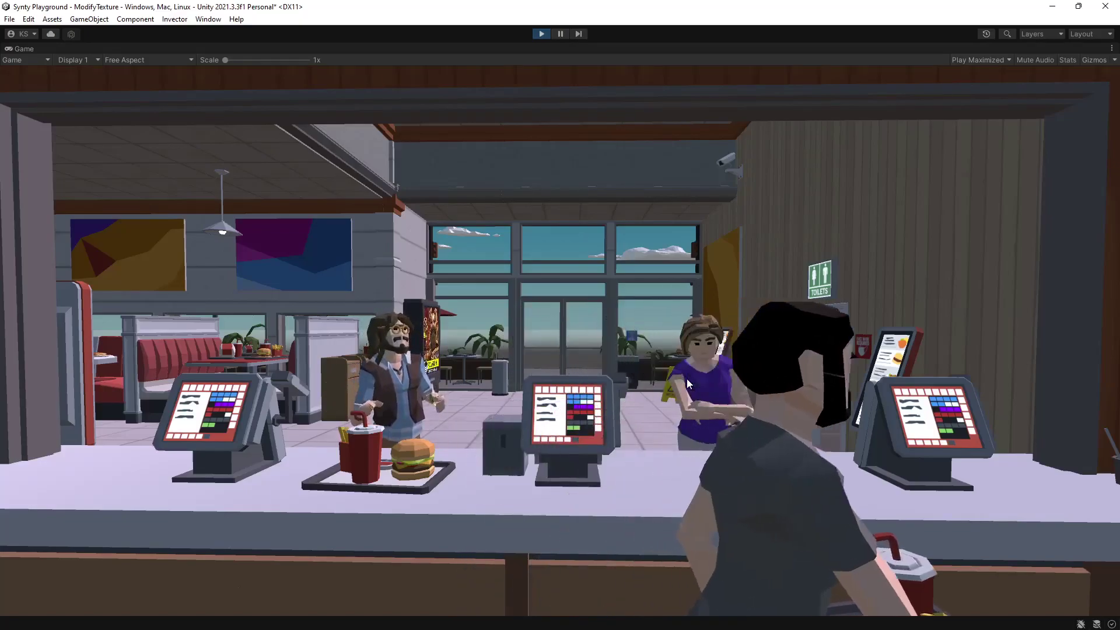
key("d")
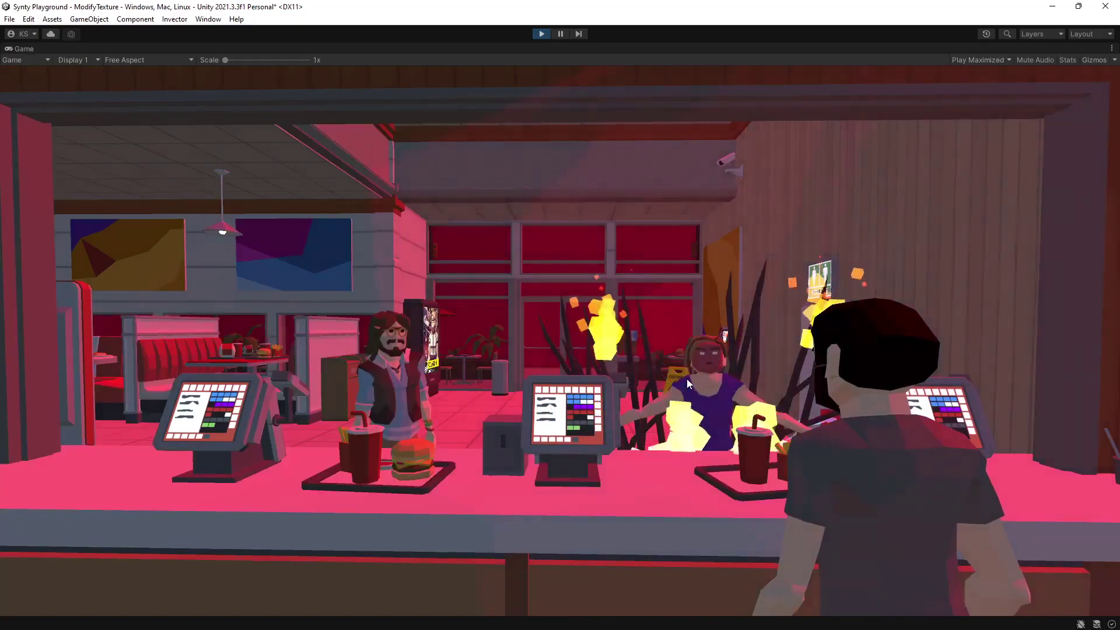
key("d")
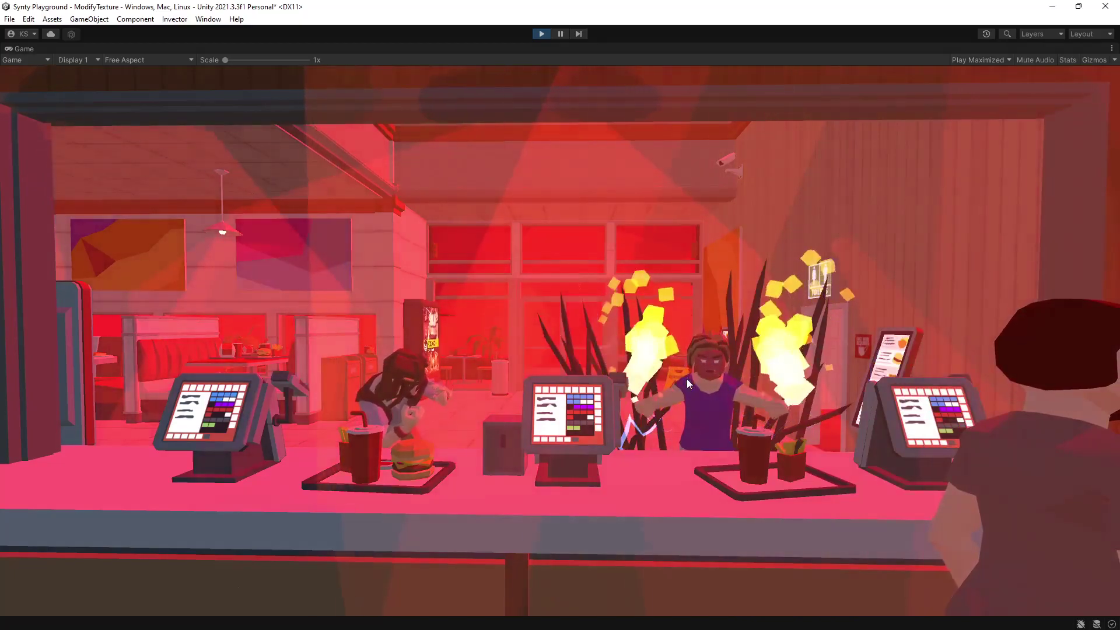
key("s")
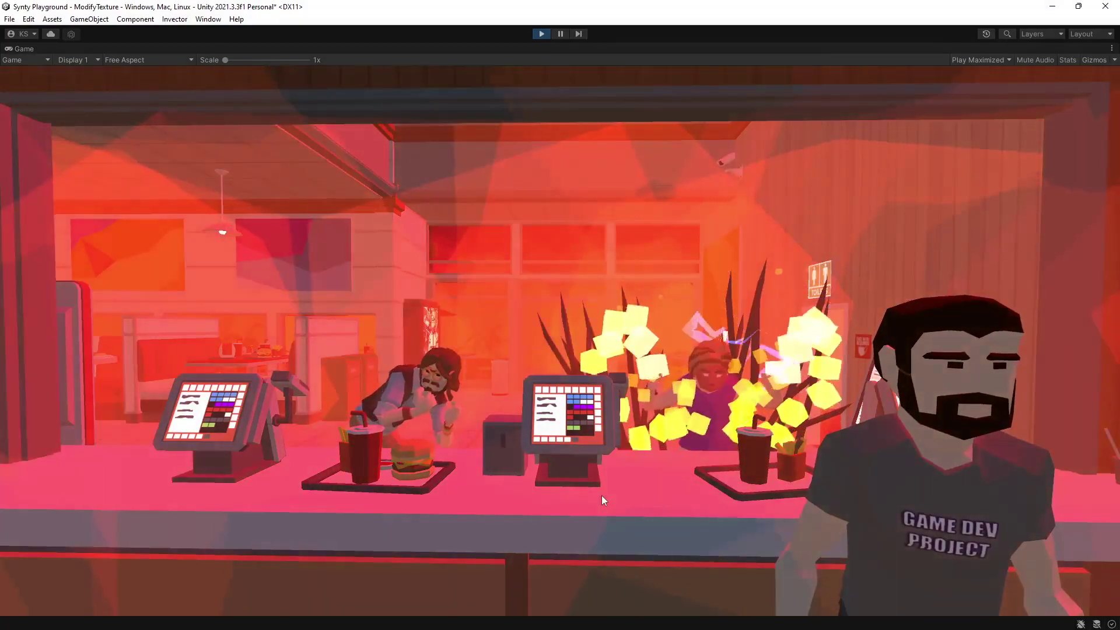